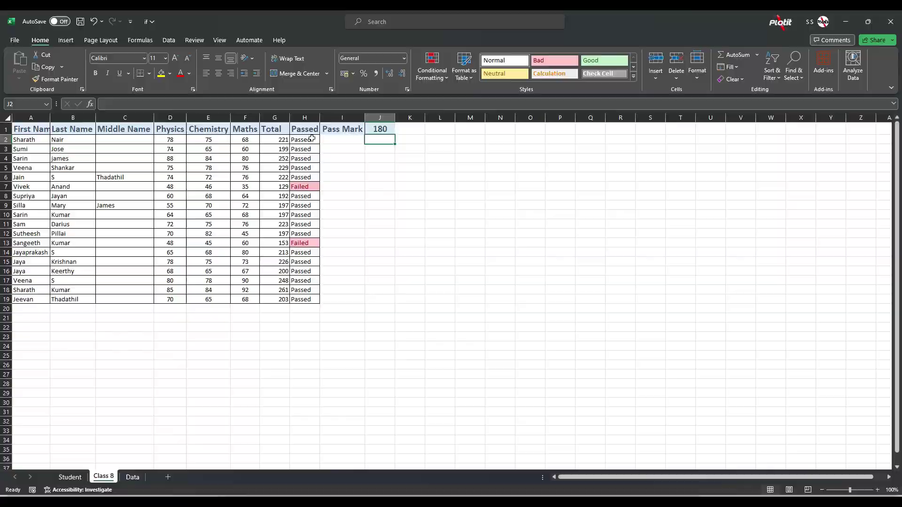
Select H2 to display its =IF(G2>=$J$1,"Passed","Failed") pass-mark formula
click(305, 140)
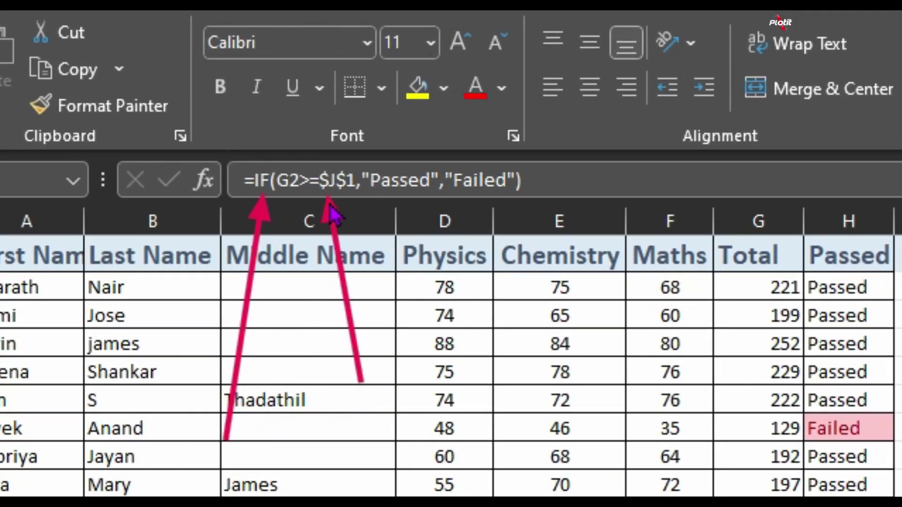
drag(398, 356, 398, 207)
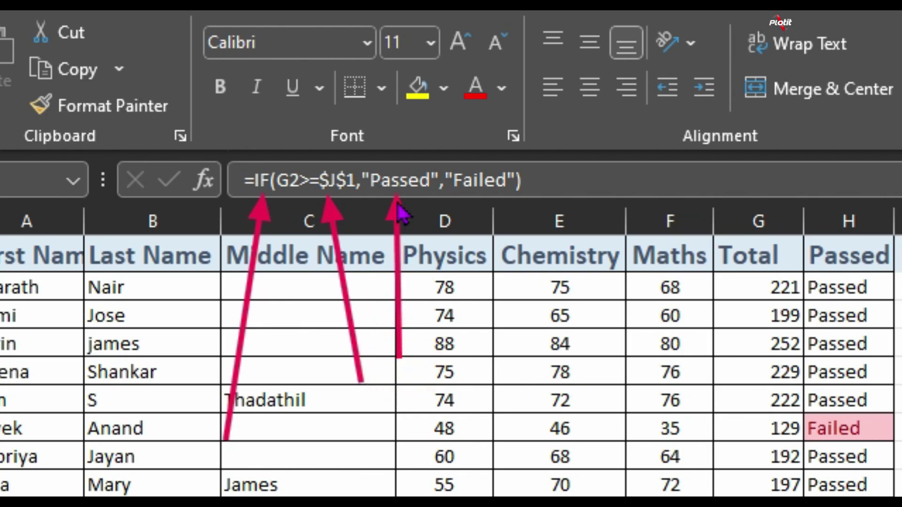
drag(437, 343, 477, 207)
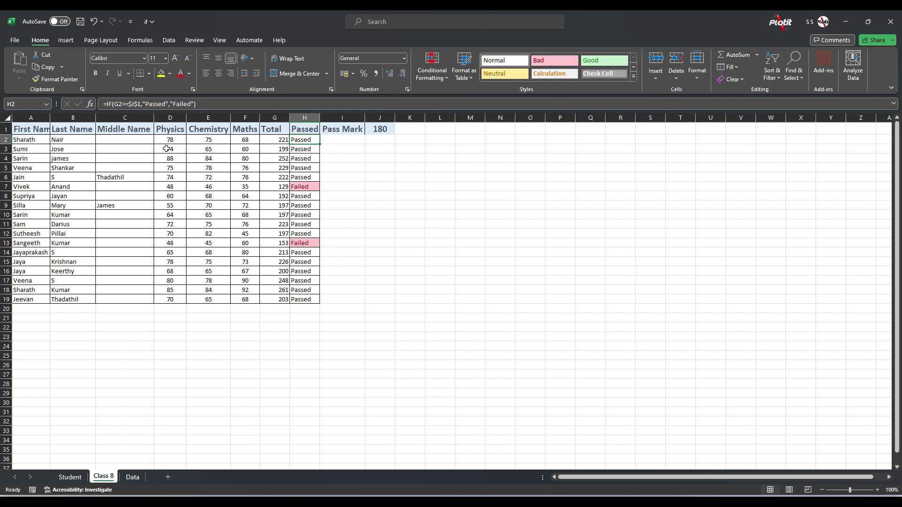
Shade row 4's marks 88, 84 and 80 (D4:F4) light orange
mouse_move(168, 139)
mouse_down()
mouse_move(248, 150)
mouse_move(253, 296)
mouse_up()
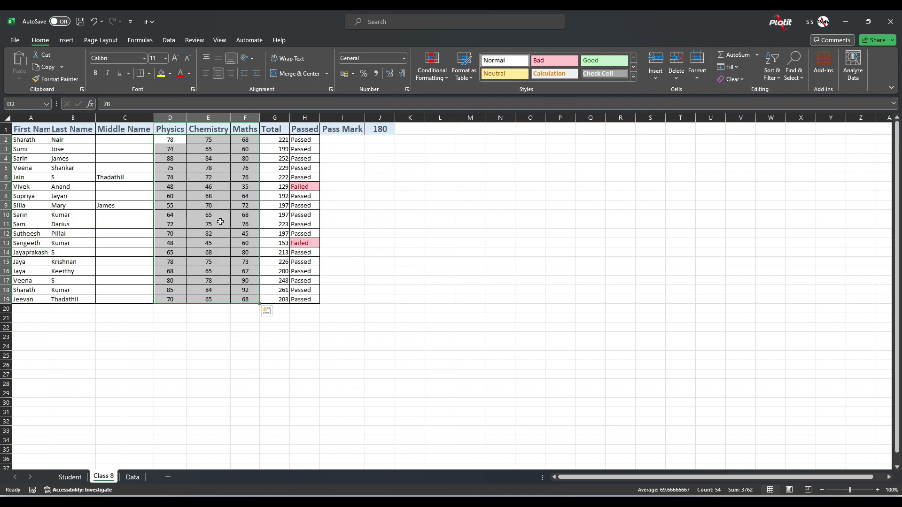
click(170, 140)
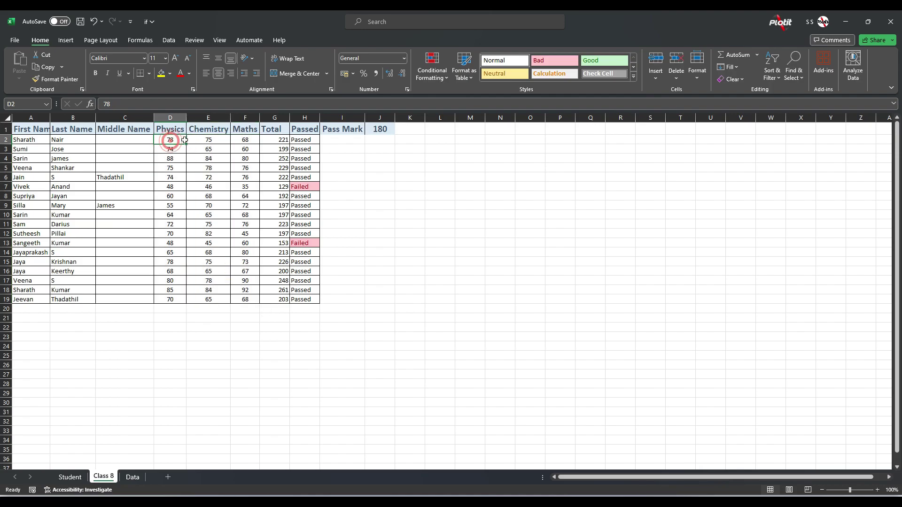
drag(185, 140, 249, 139)
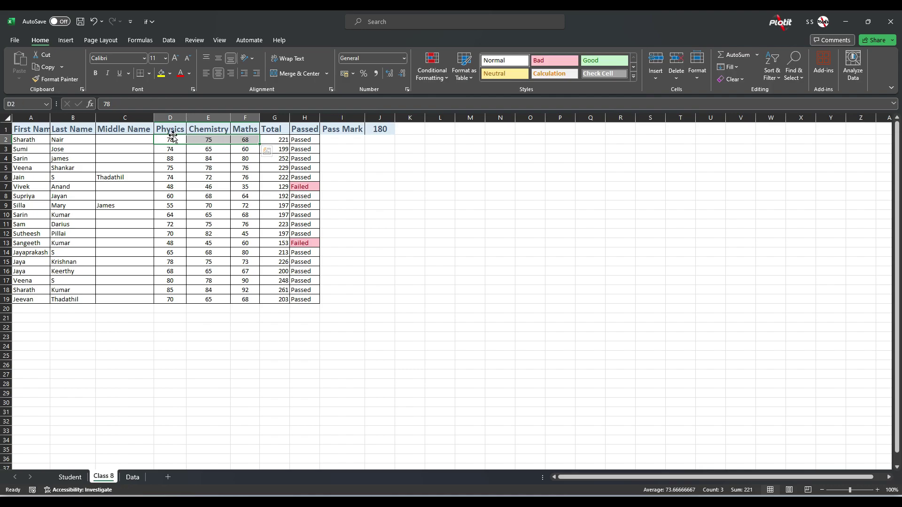
click(170, 149)
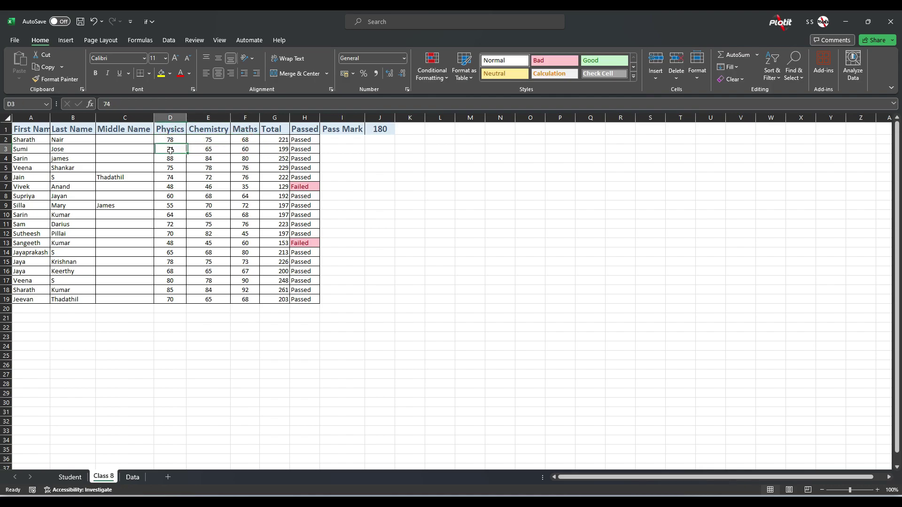
drag(170, 150, 246, 150)
click(168, 157)
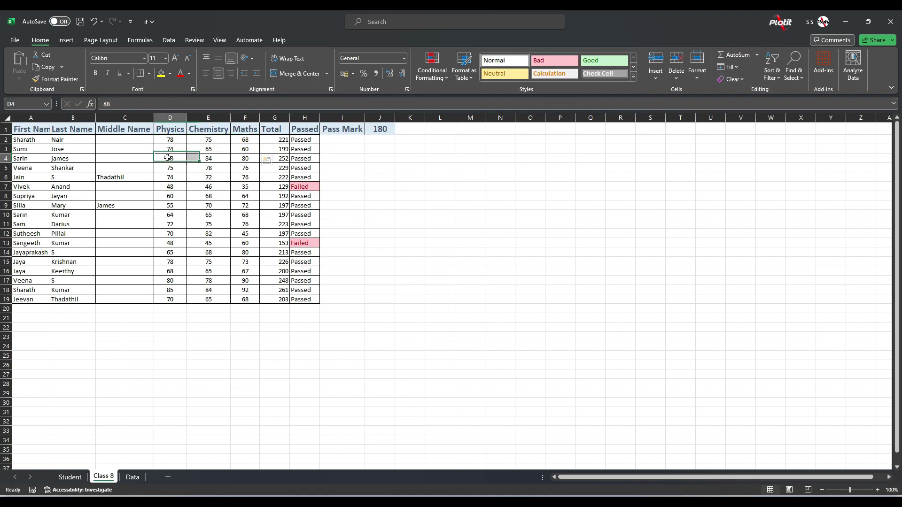
drag(168, 158, 237, 157)
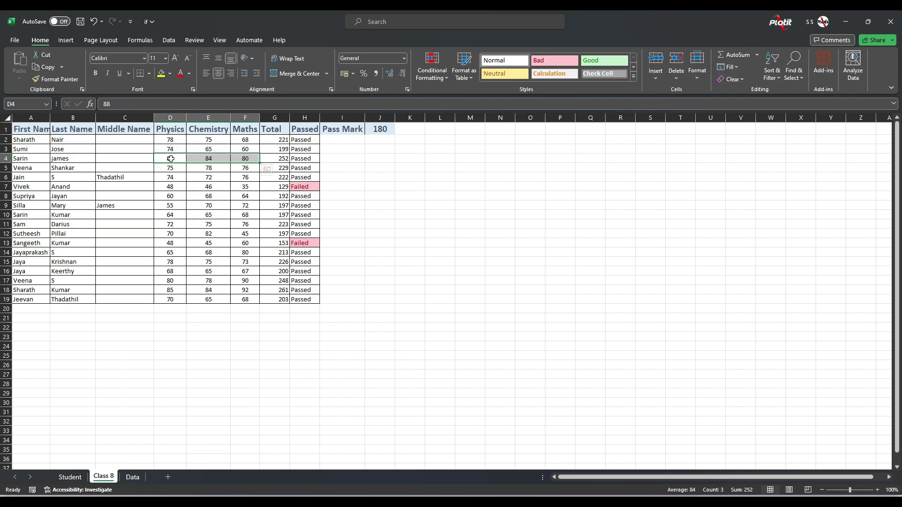
click(170, 74)
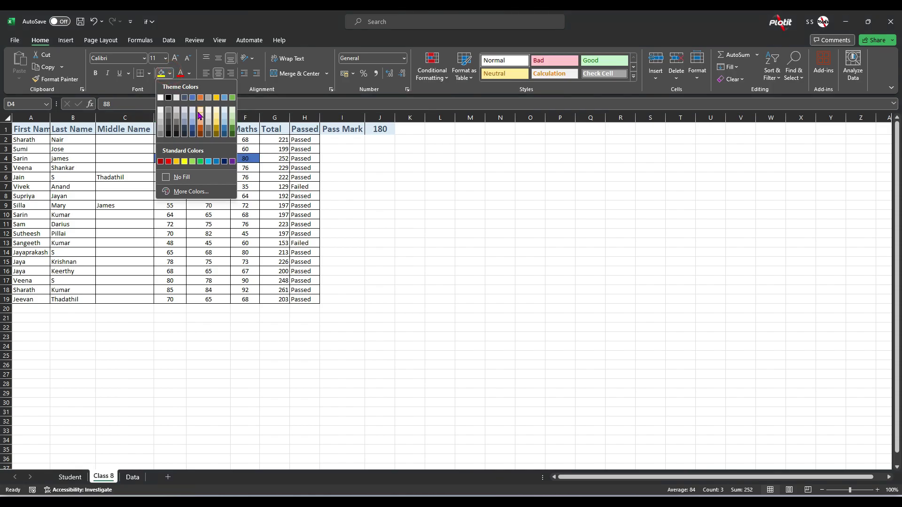
click(200, 111)
Review the other students' marks down to row 18, ending on K2
click(185, 177)
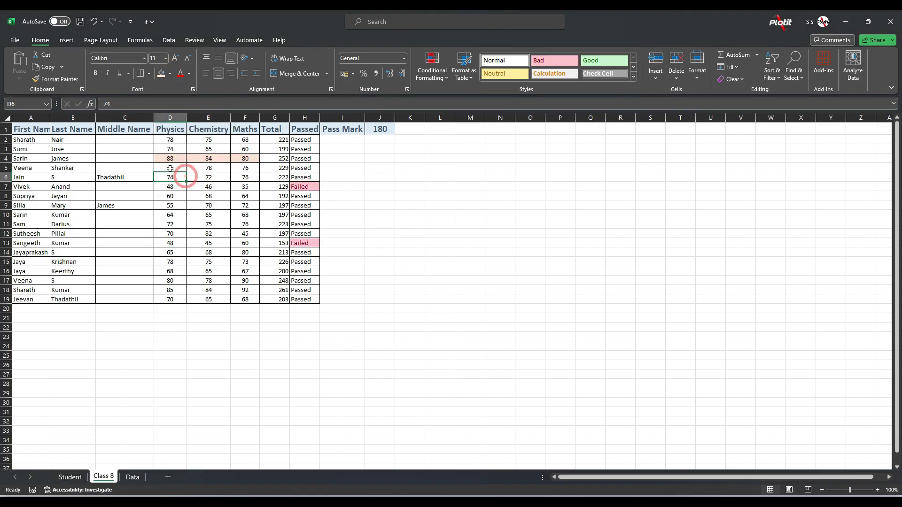
drag(169, 177, 238, 178)
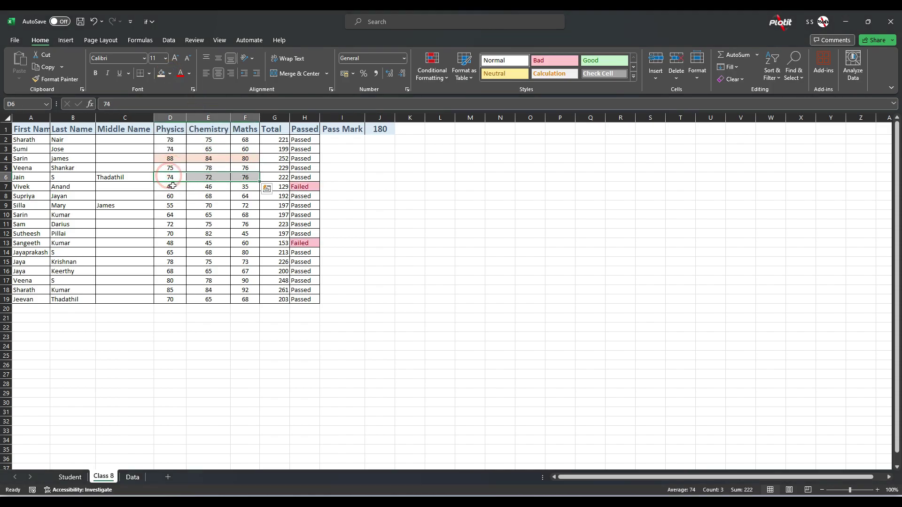
drag(170, 186, 244, 187)
mouse_move(170, 196)
mouse_down()
mouse_move(197, 196)
mouse_move(211, 216)
mouse_up()
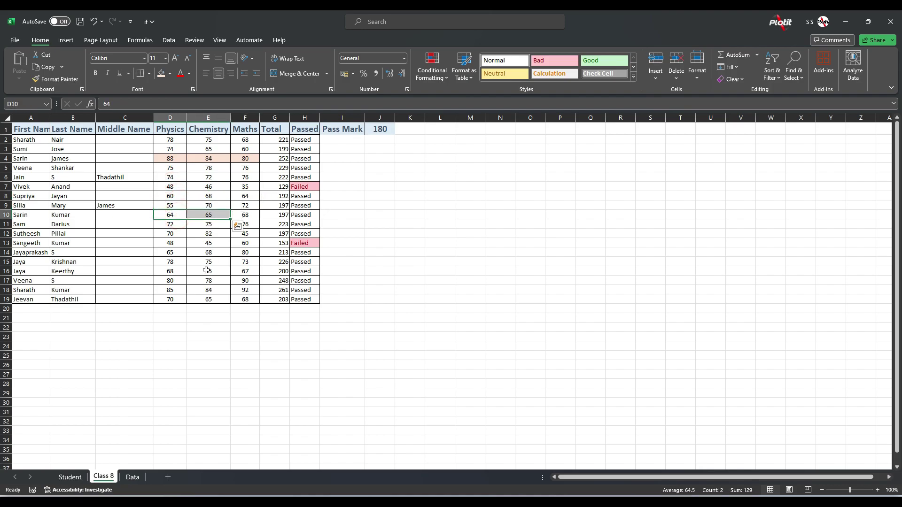
click(188, 289)
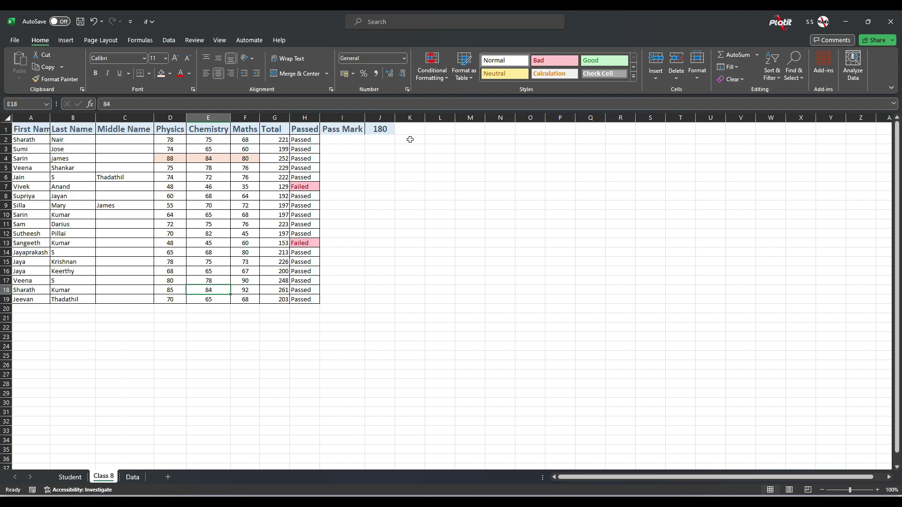
click(410, 140)
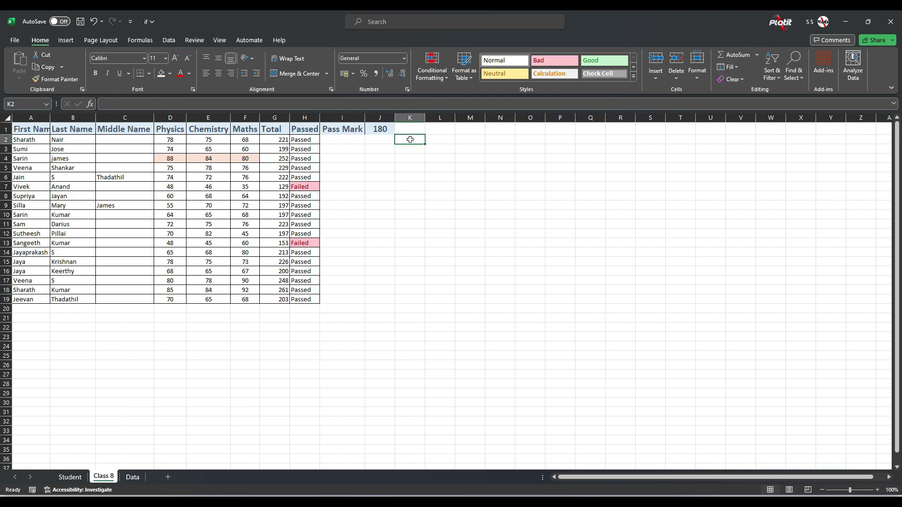
Enter the heading 'Above 80' in K1 and autofit column K's width
click(410, 129)
text(Above 8)
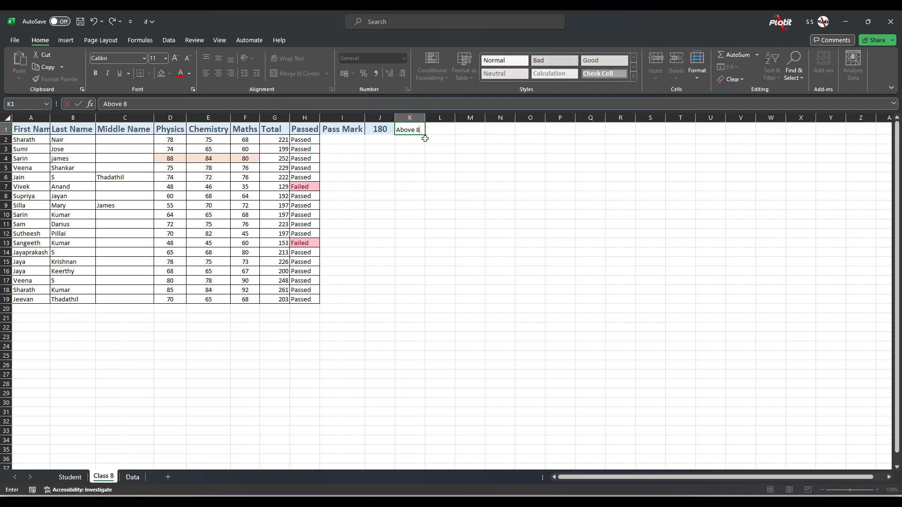
text(0)
key(Return)
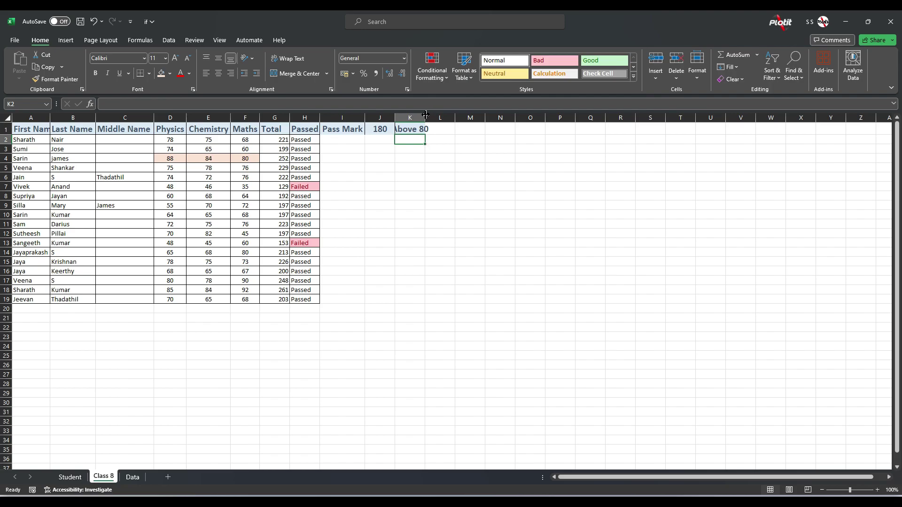
double_click(425, 117)
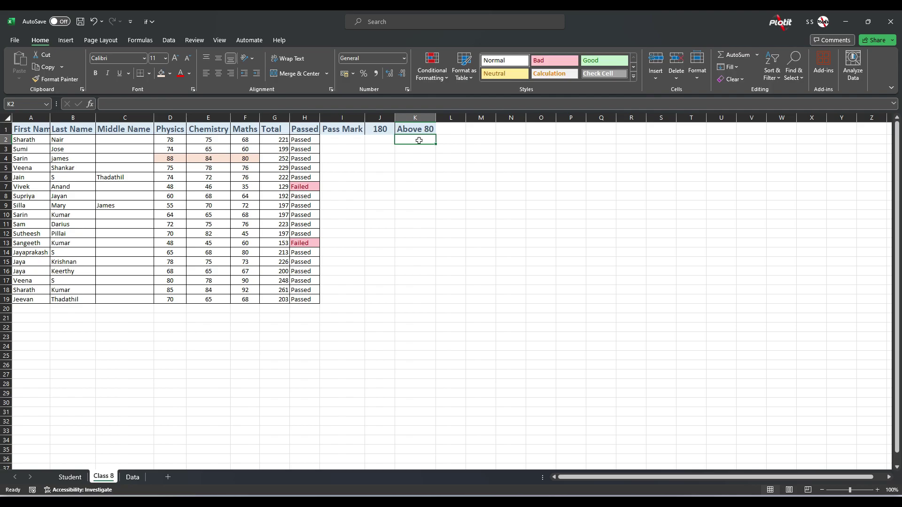
Start inserting the IF function from the Formulas ribbon, then cancel it
click(140, 40)
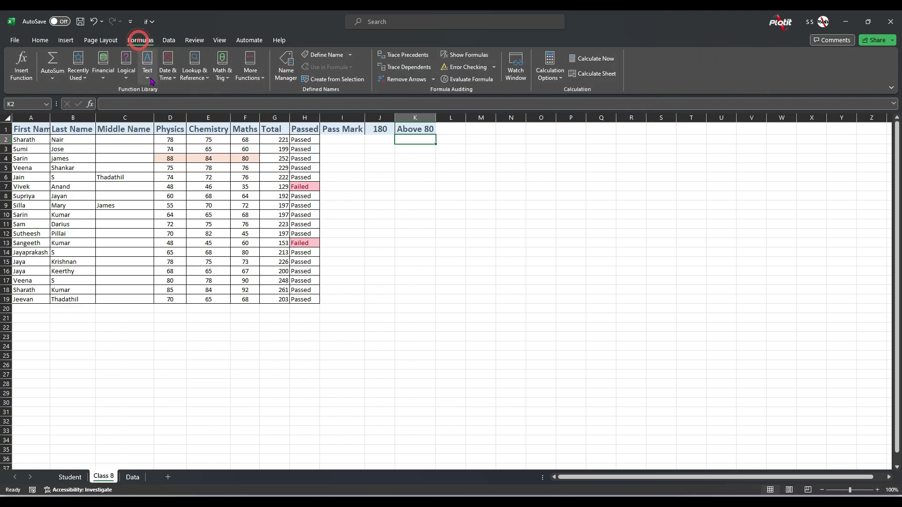
click(147, 76)
click(144, 143)
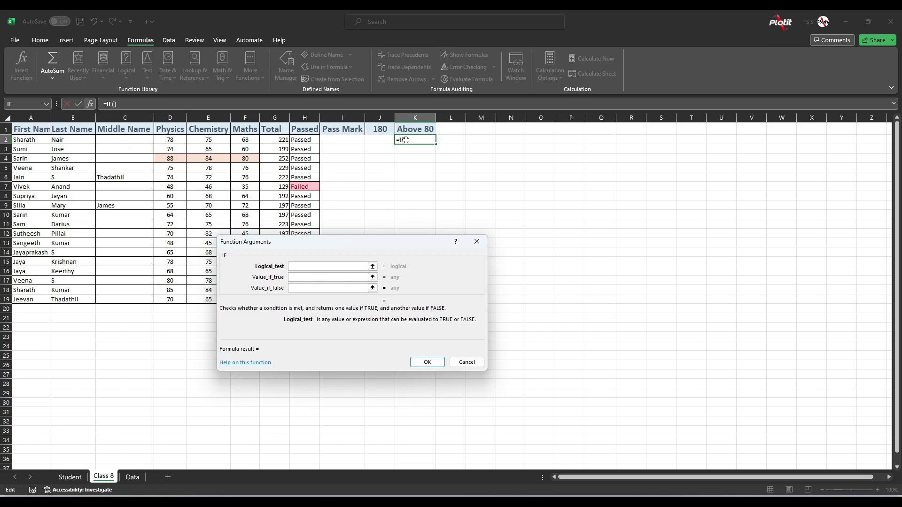
click(302, 278)
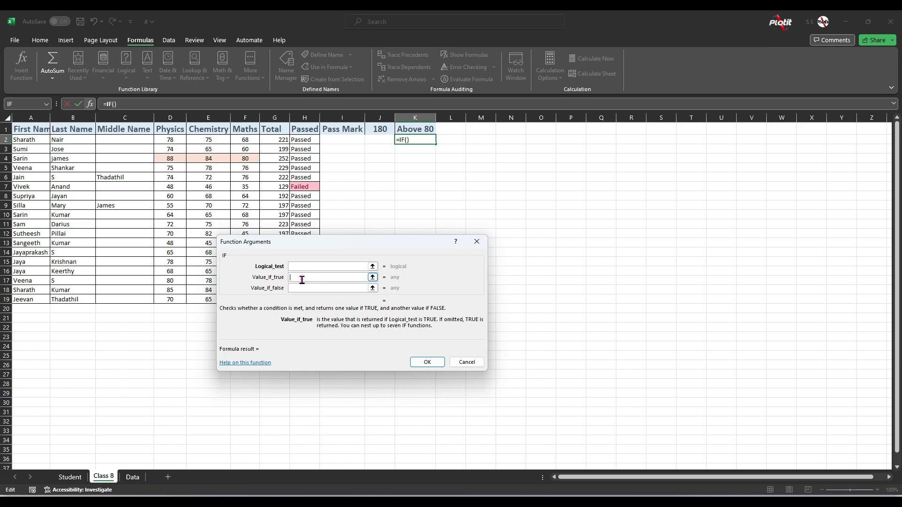
click(301, 288)
key(Escape)
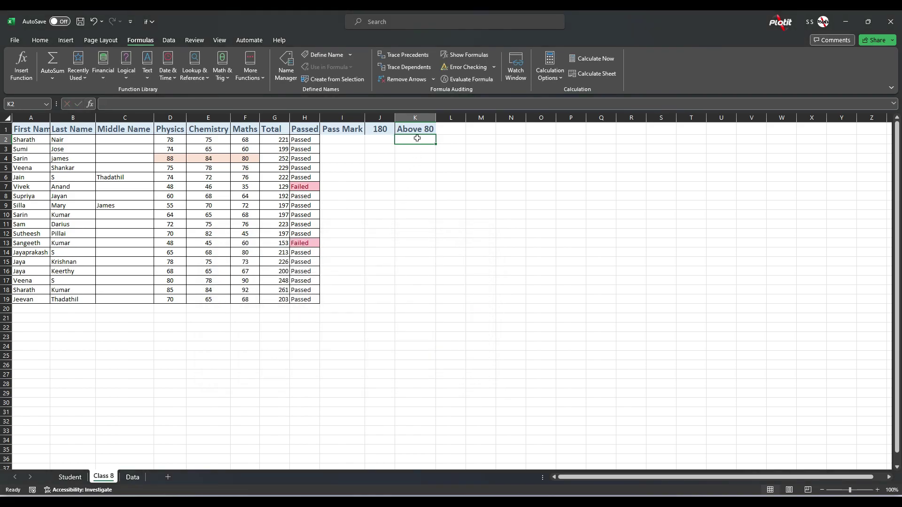
Begin K2's formula as =if(MIN(D2:F2 using row 2's three subject marks
click(416, 139)
text(=)
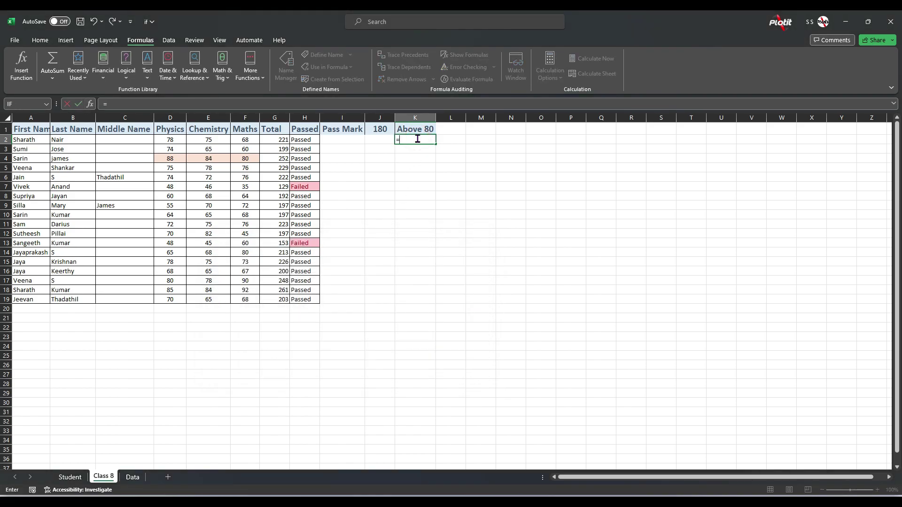
text(if()
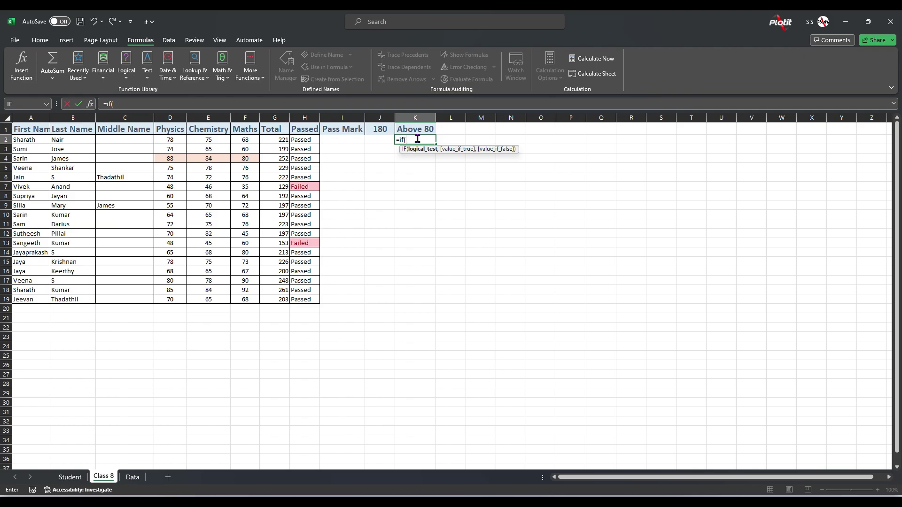
text(M)
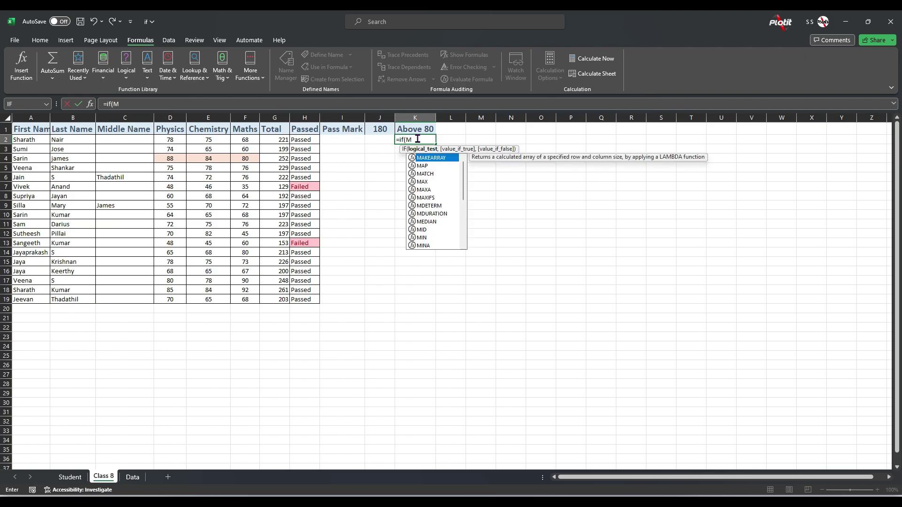
text(IN)
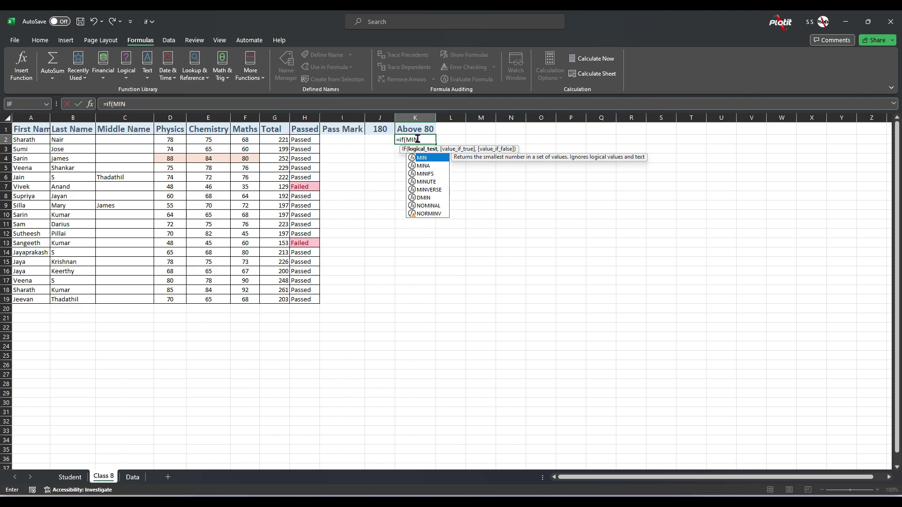
text(()
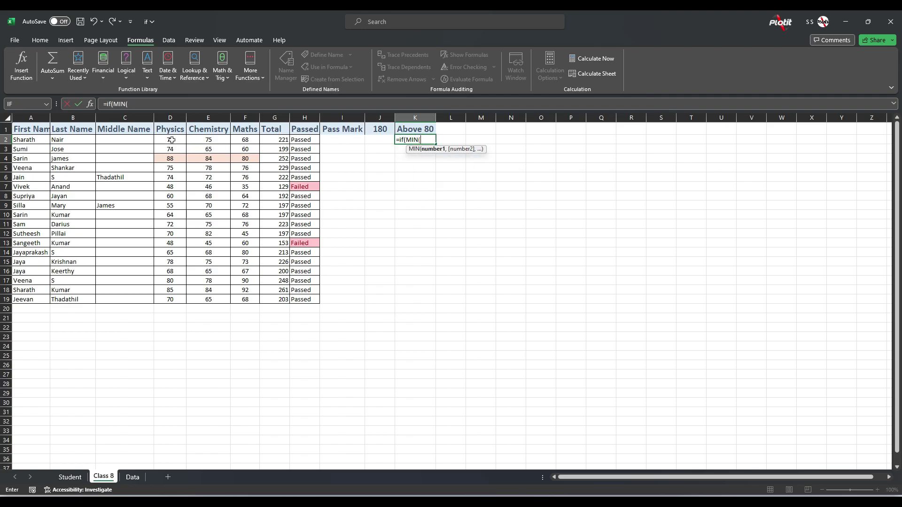
drag(171, 139, 245, 139)
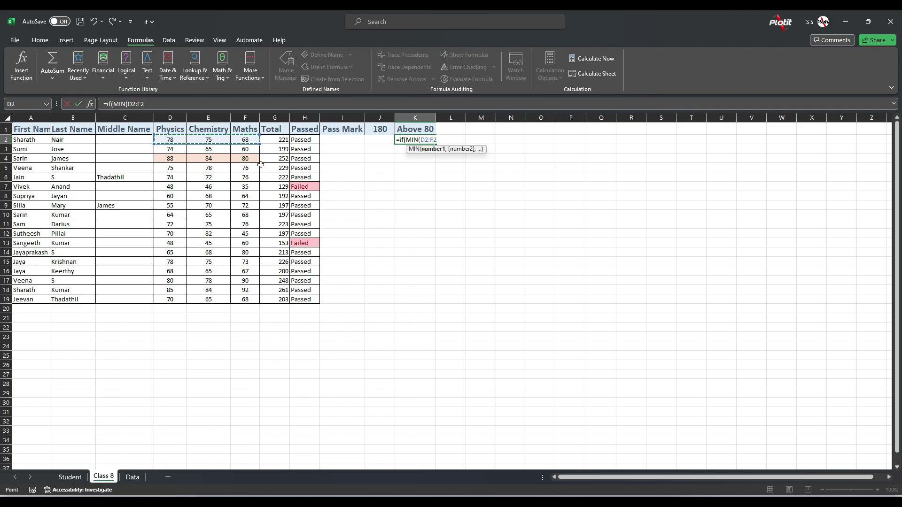
Complete K2 as =IF(MIN(D2:F2)>=80,"Above80","Below 80"), adding the missing quote before Below
text()>=)
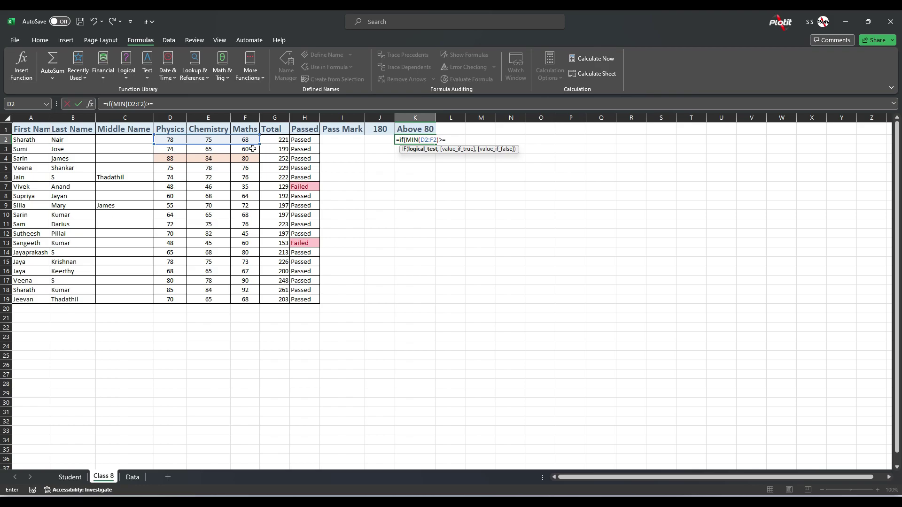
text(80)
text(,)
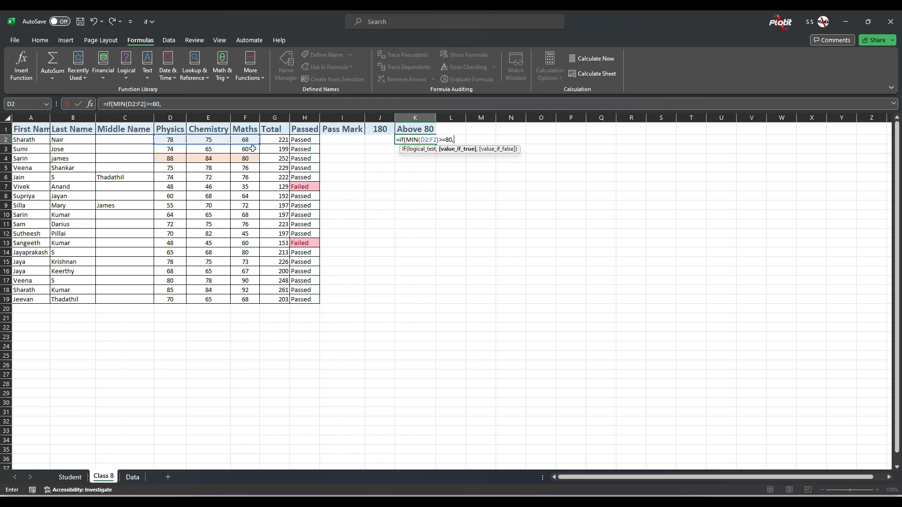
text("A)
text(bove)
text(80")
text(,)
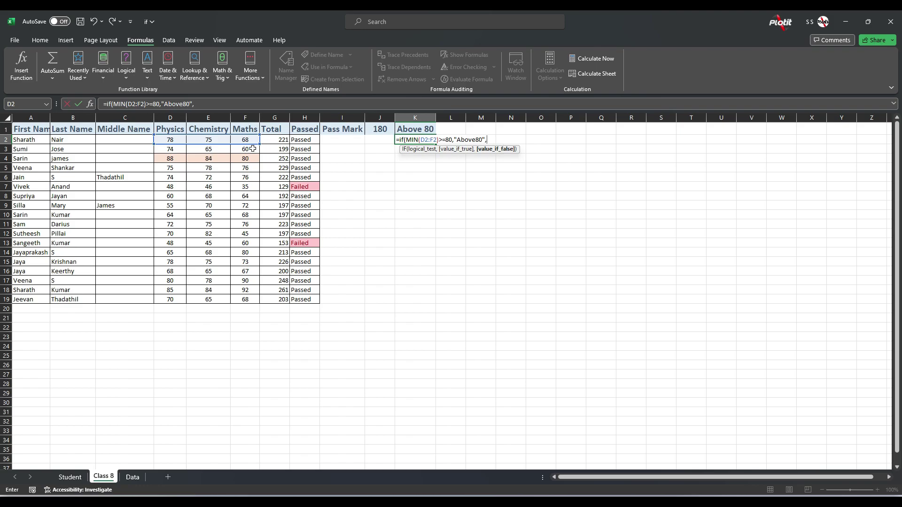
text(Below)
text( 80)
key(Return)
key(Return)
key(Return)
click(487, 139)
text(")
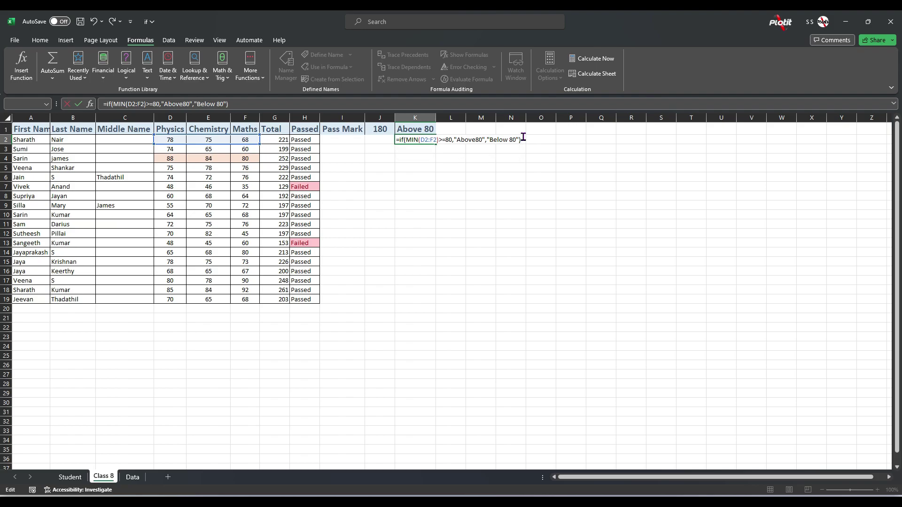
key(Return)
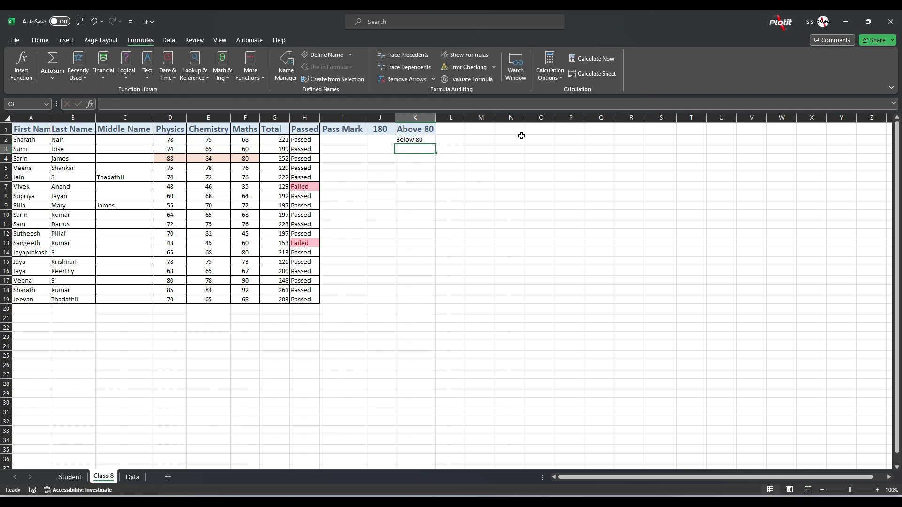
Fill K2's Above 80 formula down to K19
click(419, 136)
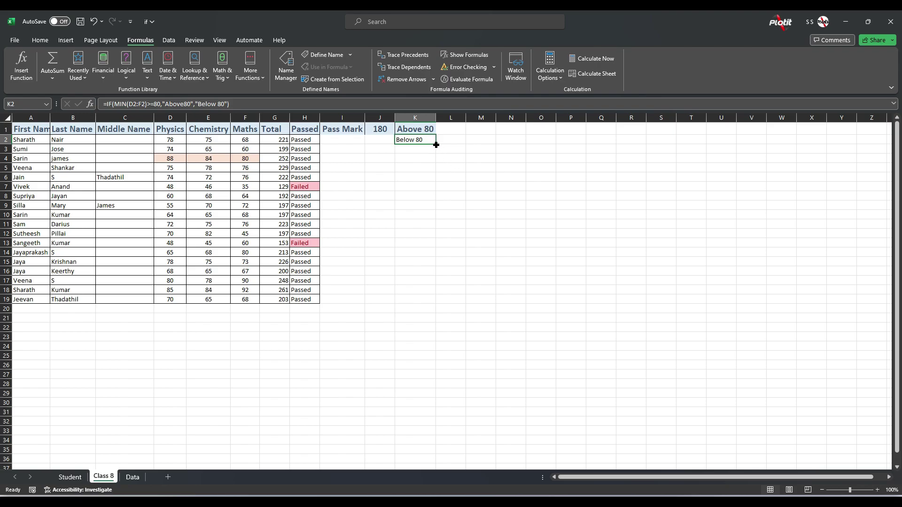
drag(436, 146, 425, 257)
drag(429, 304, 429, 306)
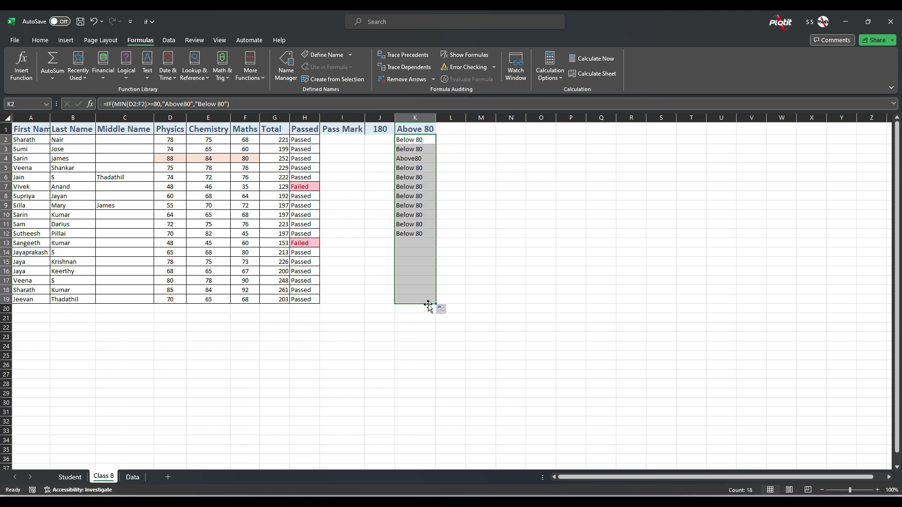
click(416, 141)
Spot-check results, confirming Above80 for rows 4 and 18 whose marks all exceed 80
click(418, 149)
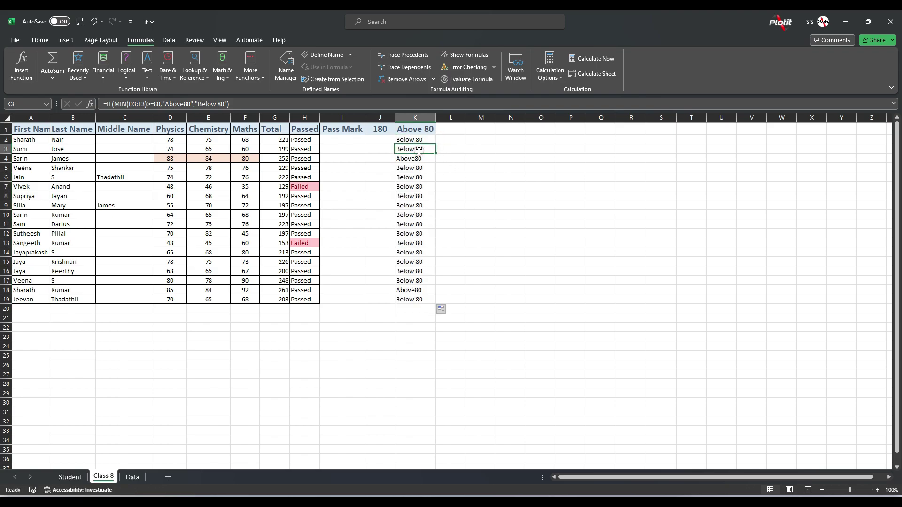
click(420, 159)
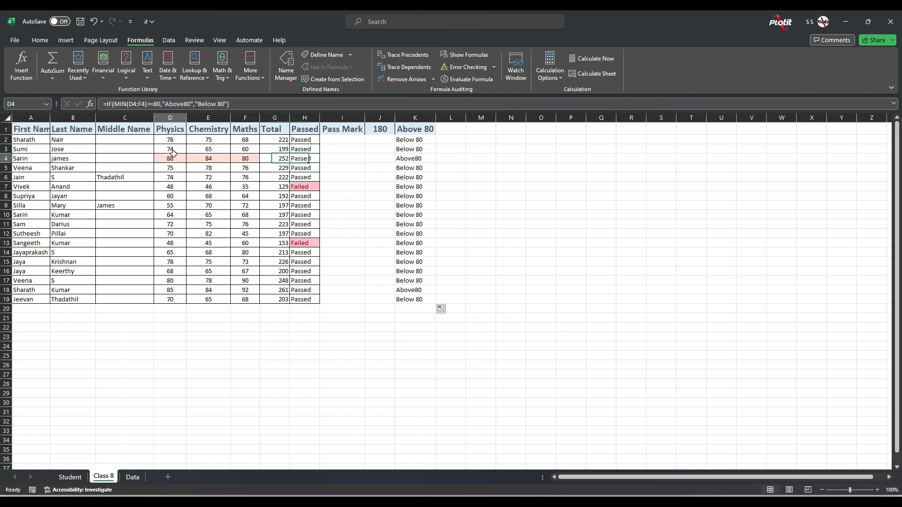
mouse_move(170, 159)
mouse_down()
mouse_move(405, 160)
mouse_move(407, 224)
mouse_up()
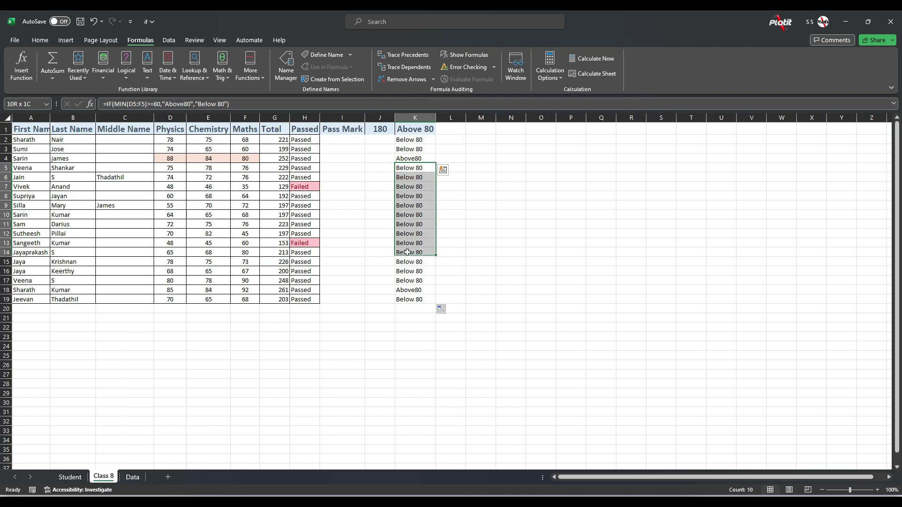
drag(407, 225, 409, 288)
click(409, 288)
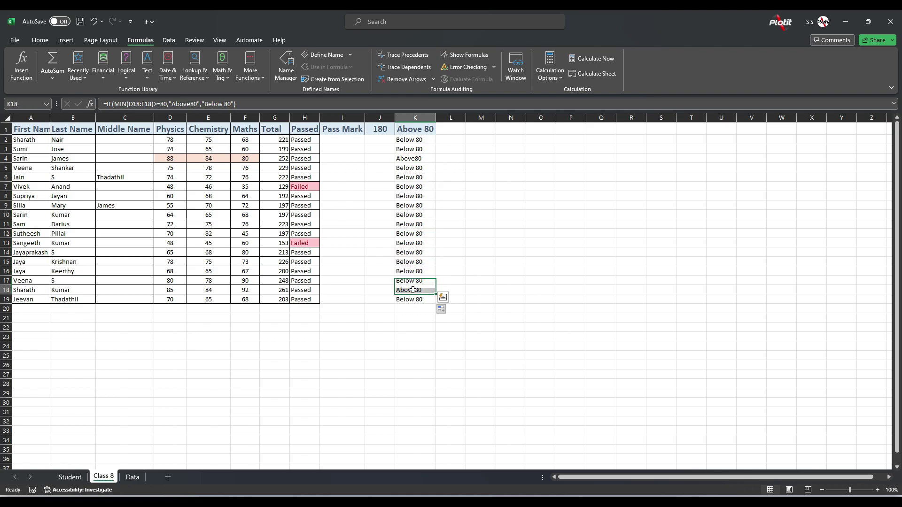
drag(170, 290, 204, 294)
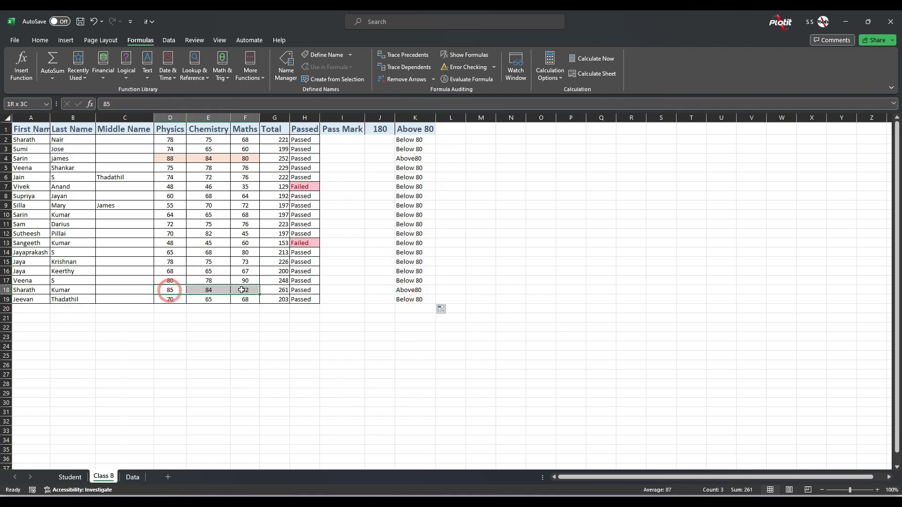
click(415, 117)
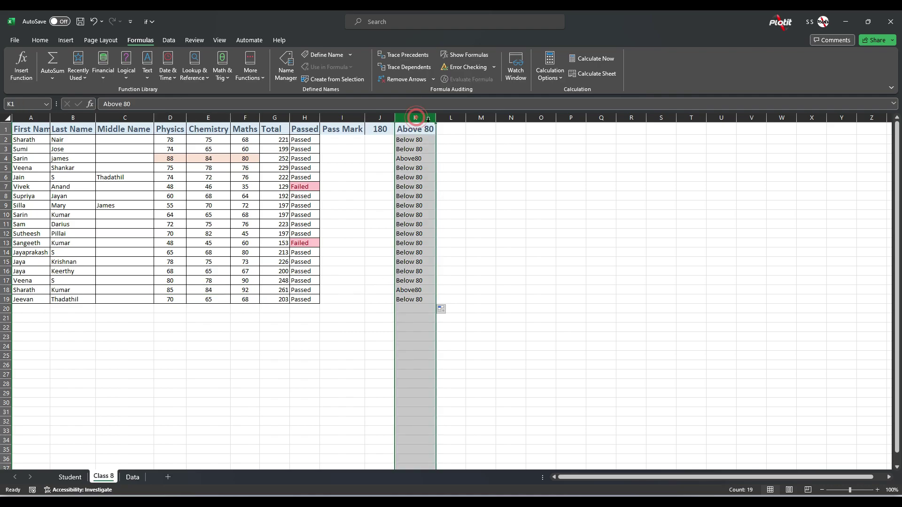
Apply a Data filter on column K showing only Above80, then show all students again
click(40, 40)
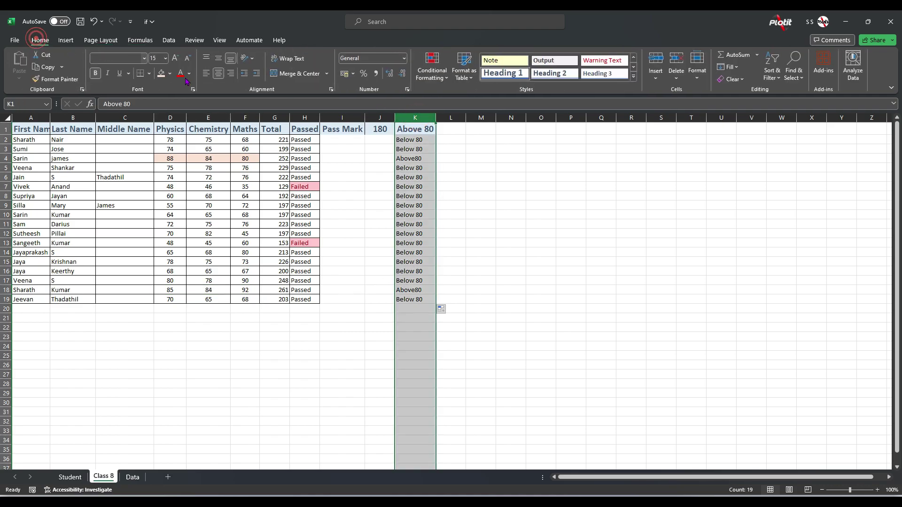
click(169, 40)
click(443, 61)
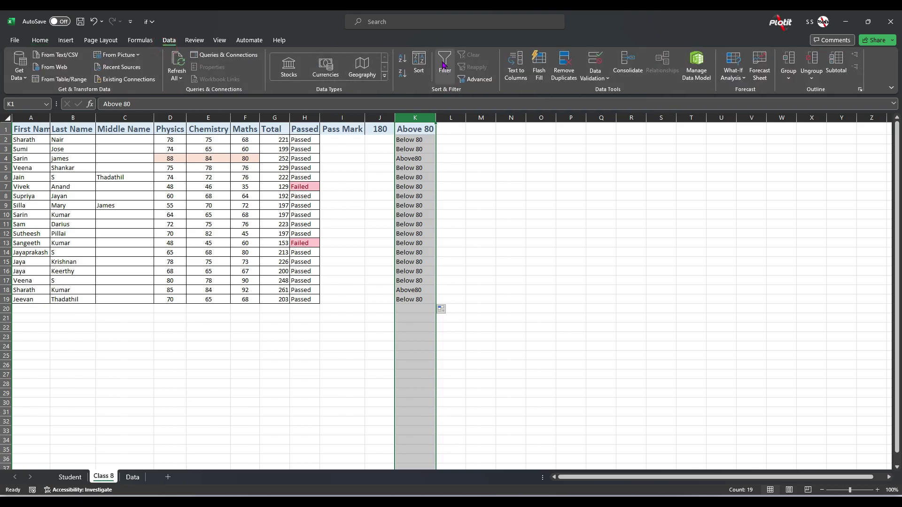
click(431, 130)
click(355, 253)
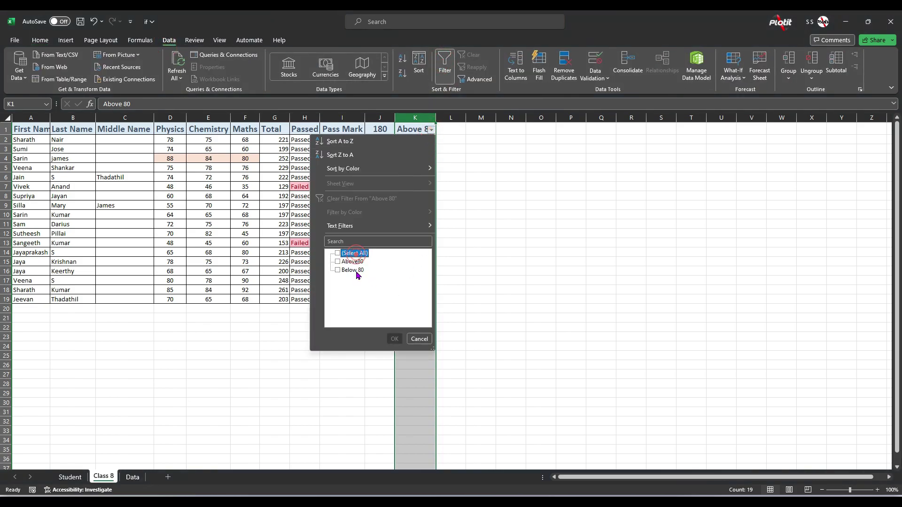
click(354, 253)
click(394, 339)
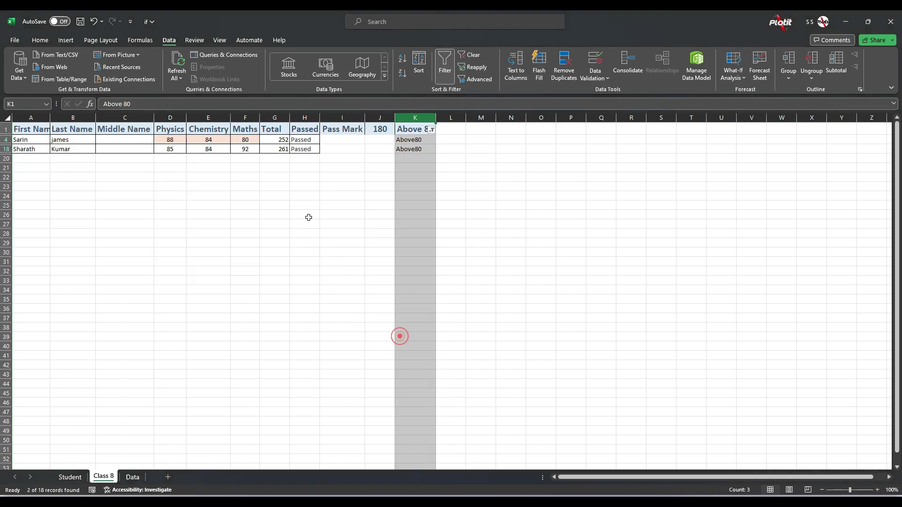
key(alt+Down)
click(392, 338)
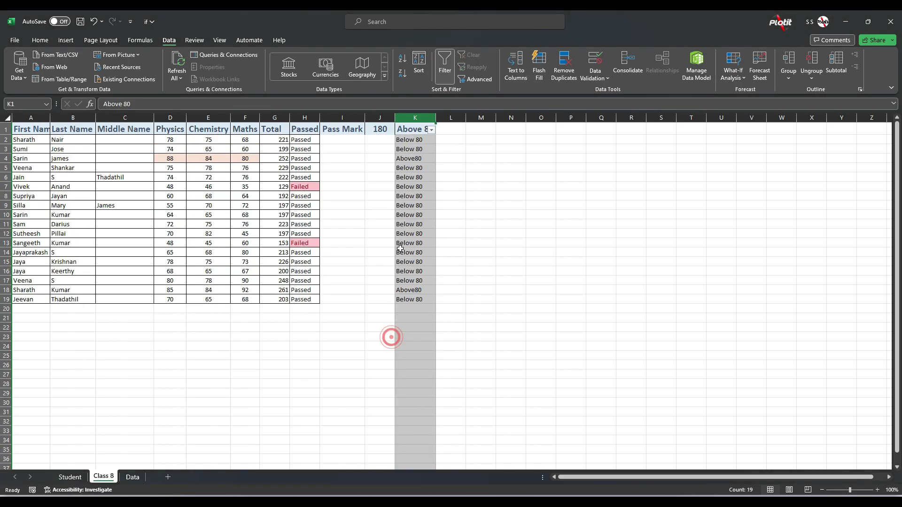
click(409, 141)
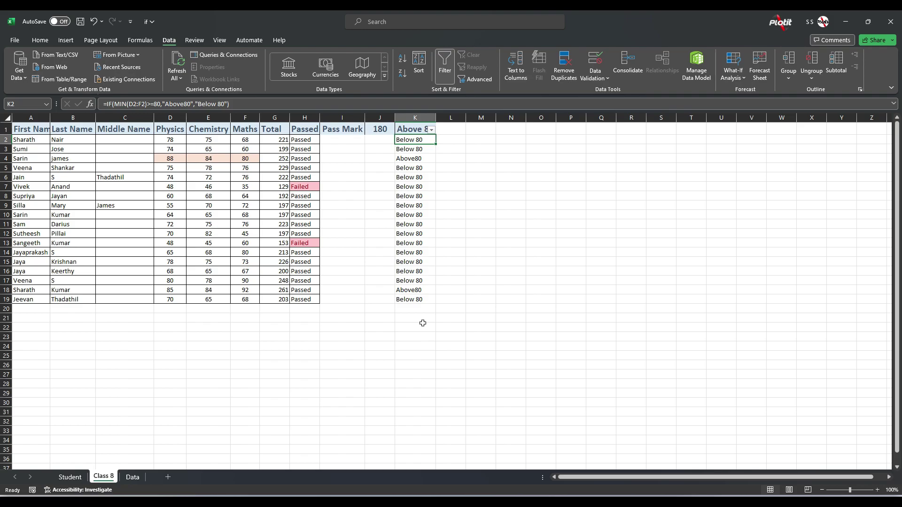
click(451, 128)
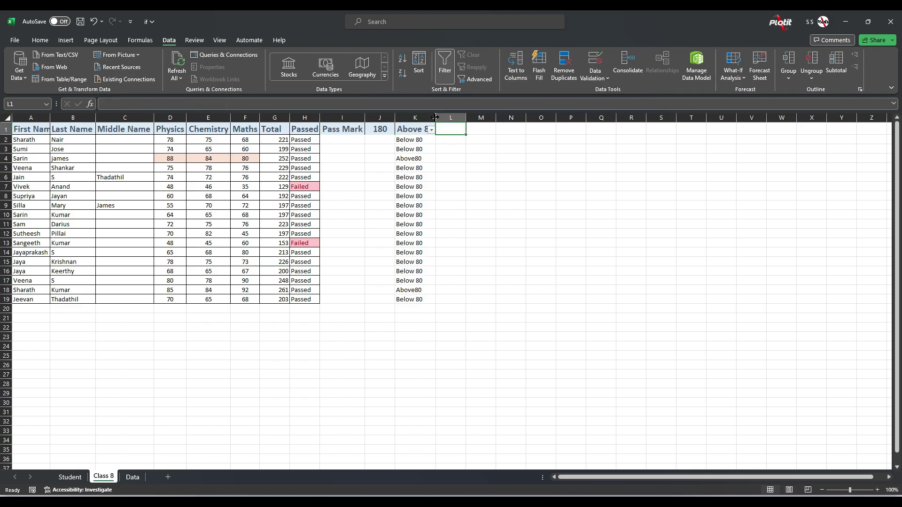
drag(432, 117, 450, 117)
click(305, 142)
drag(306, 142, 308, 303)
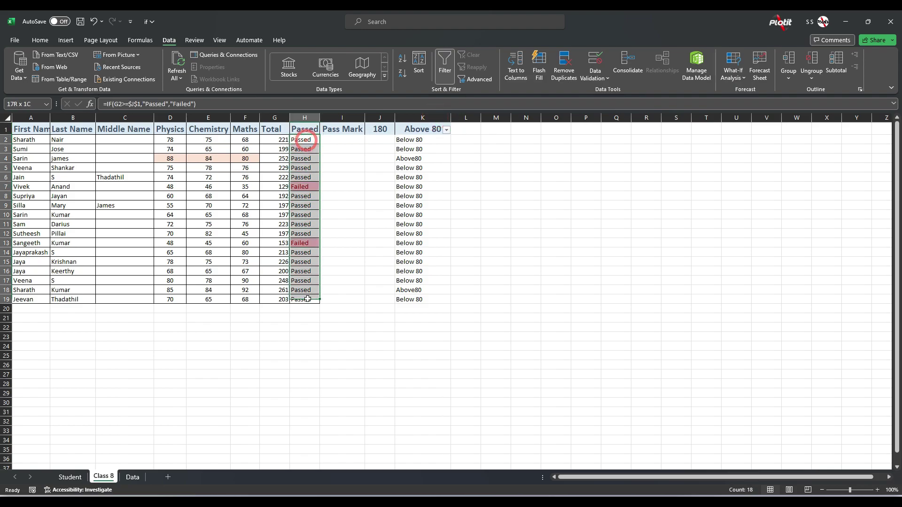
click(305, 187)
click(305, 241)
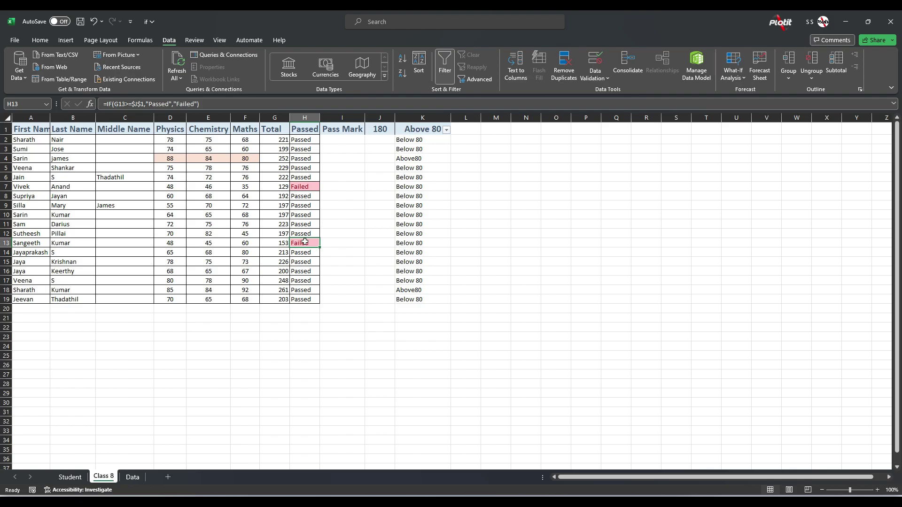
click(296, 187)
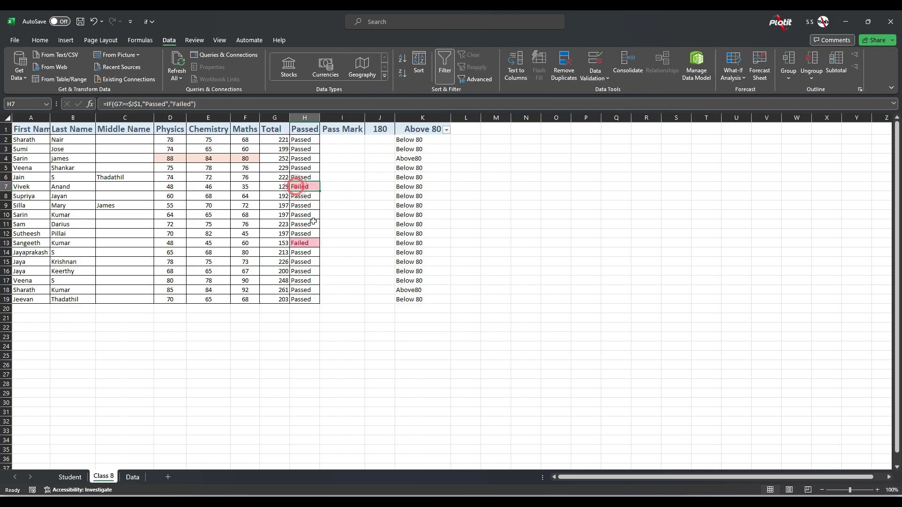
click(304, 242)
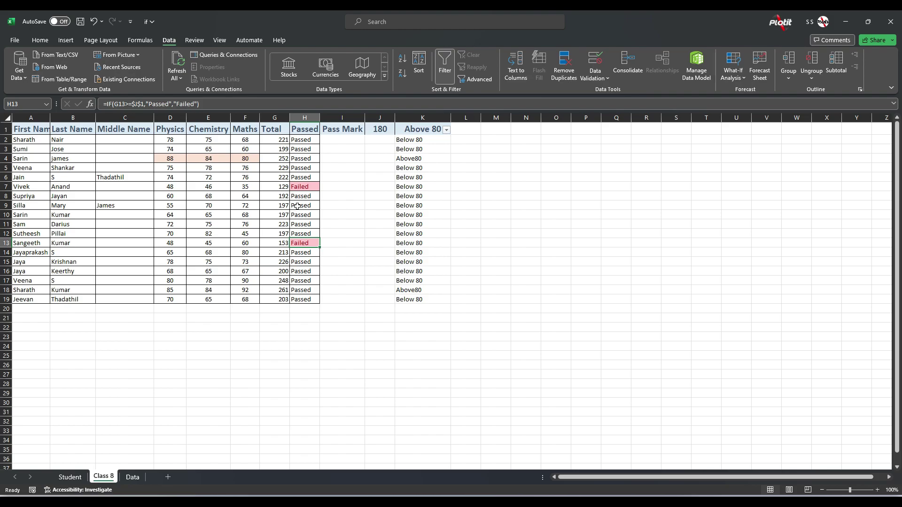
click(380, 129)
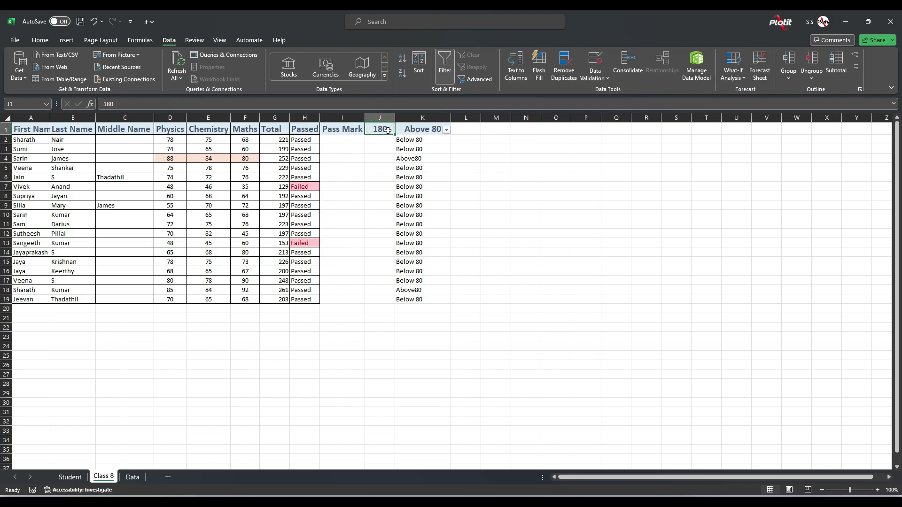
click(281, 187)
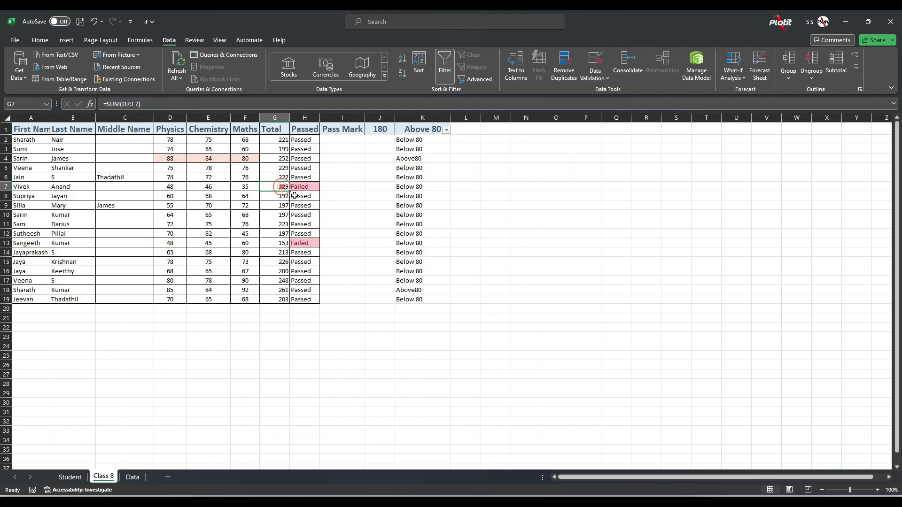
click(282, 243)
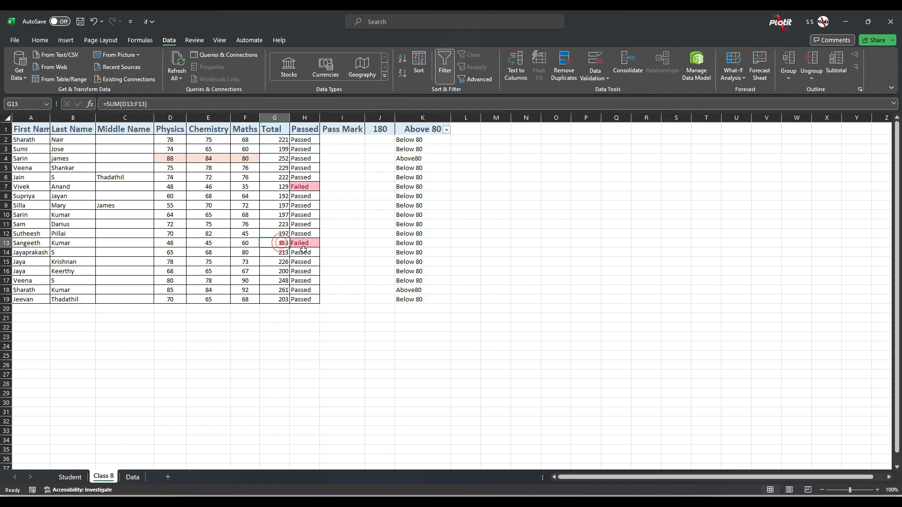
click(282, 187)
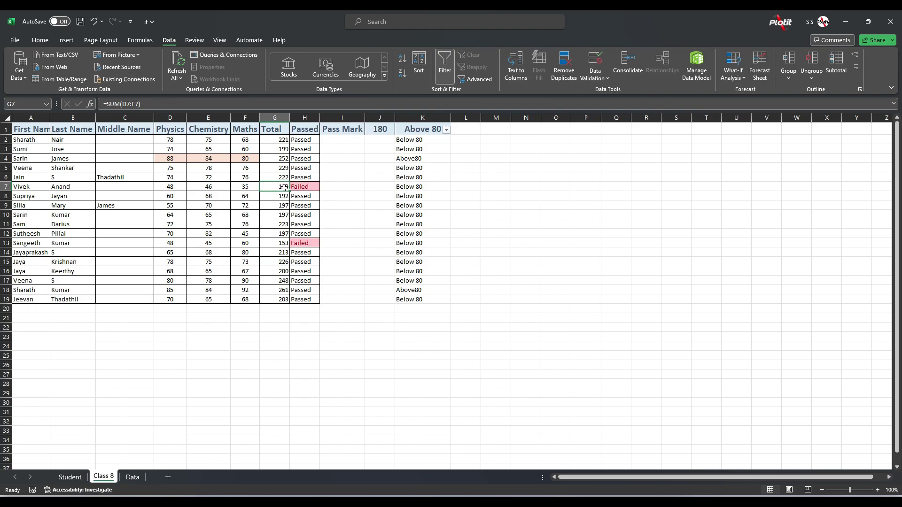
click(281, 243)
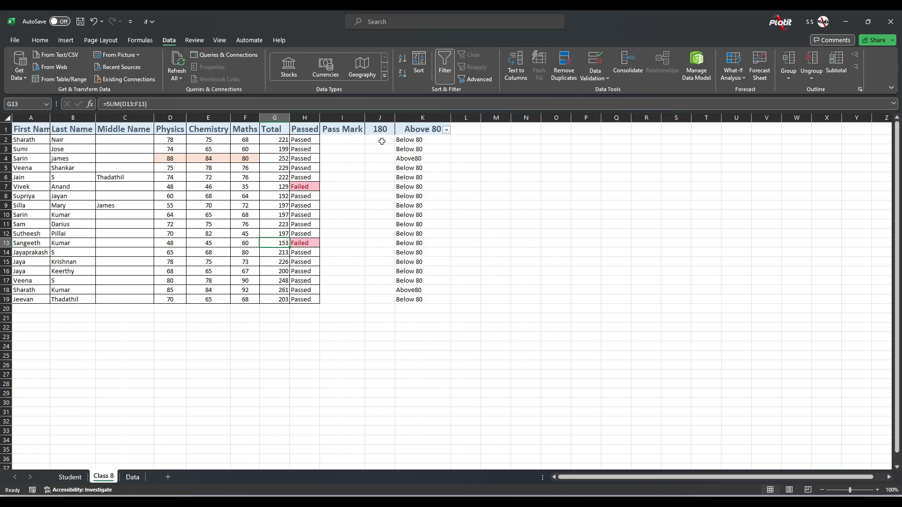
Build =if(G2>=J1,0,J1-G2 in L2 from the G2 total and J1 pass mark
click(473, 139)
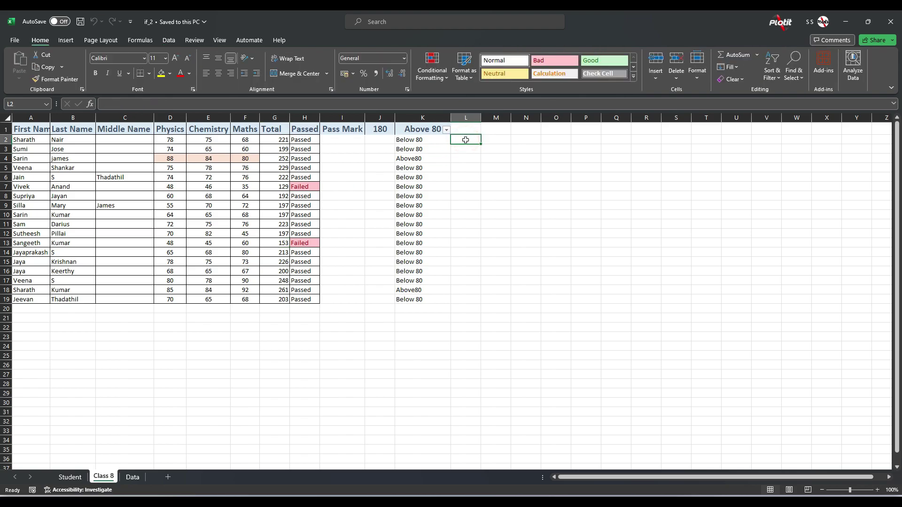
text(=if)
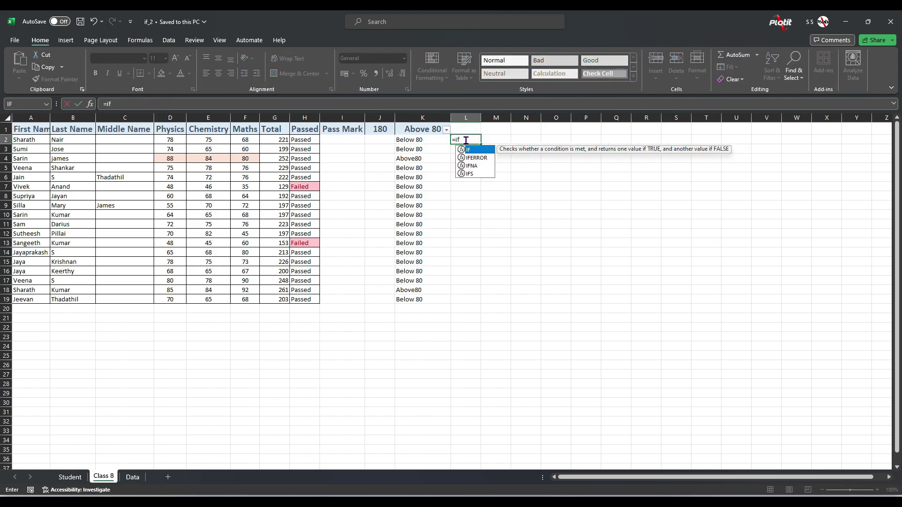
text(()
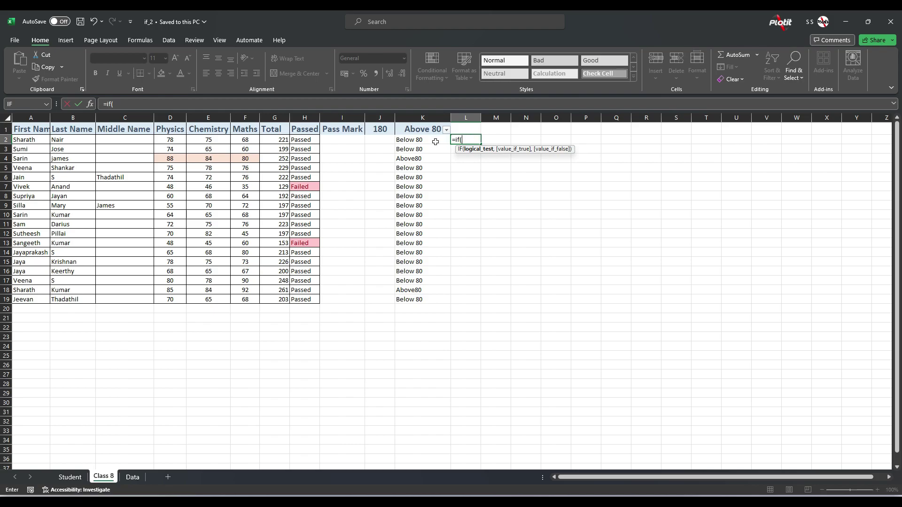
click(280, 140)
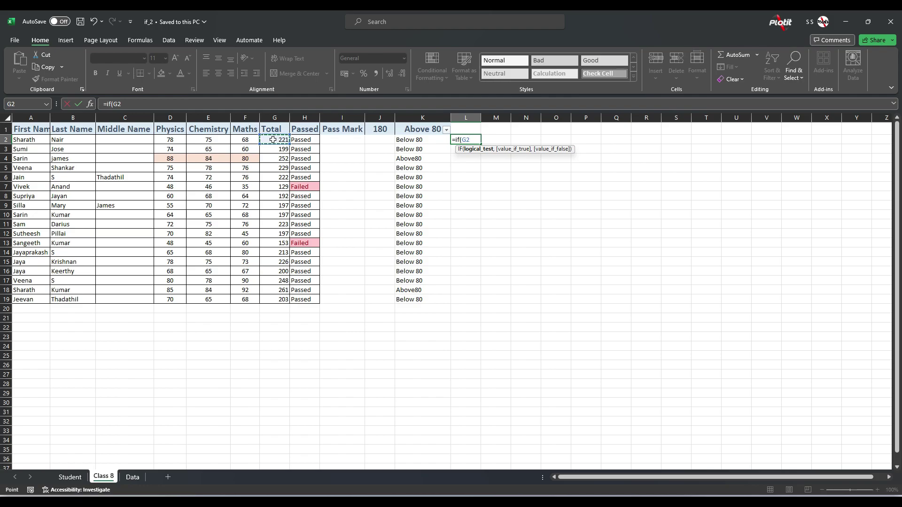
text(>=)
click(375, 130)
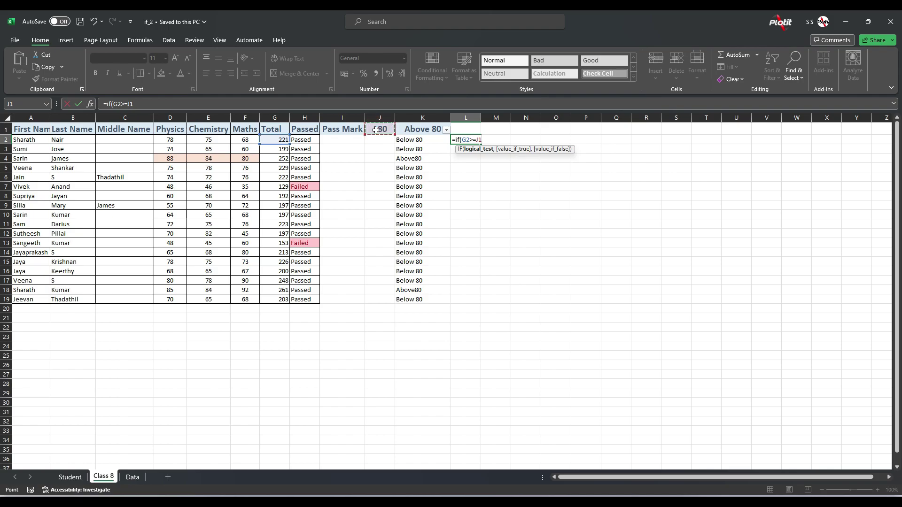
text(,0)
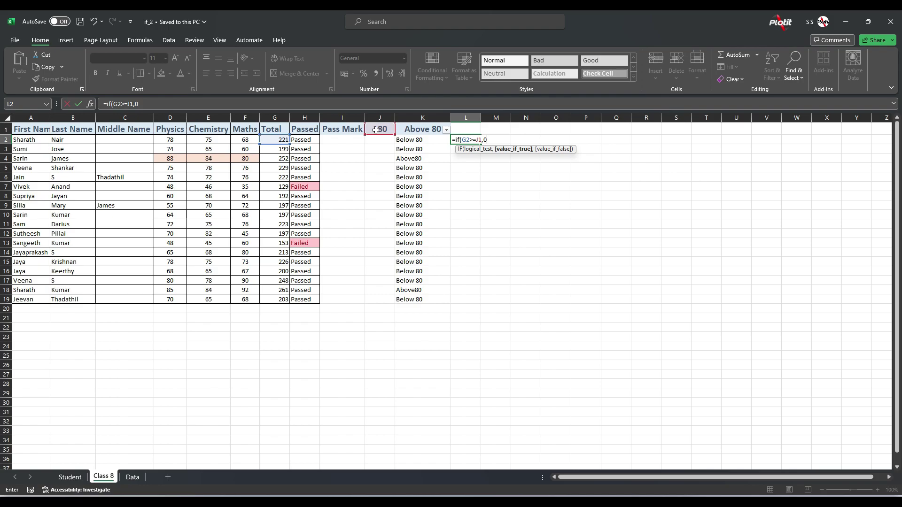
text(,)
click(377, 128)
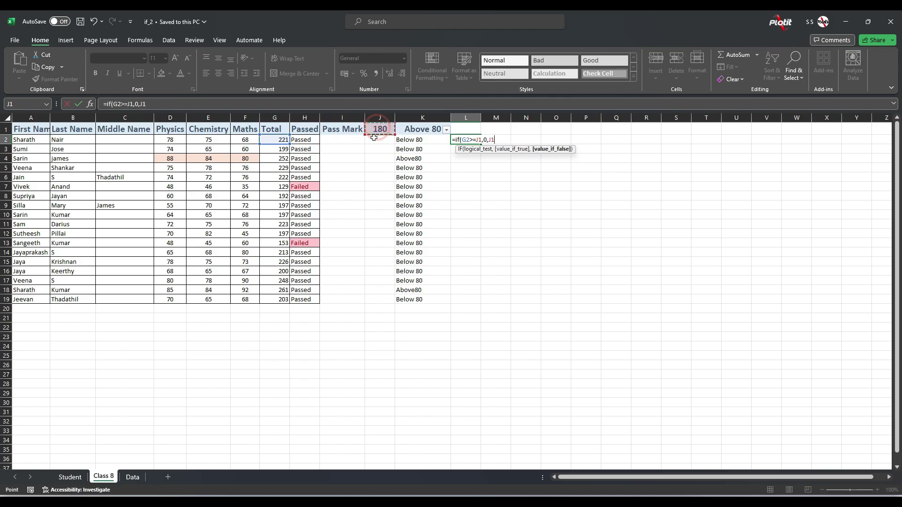
text(-)
click(276, 139)
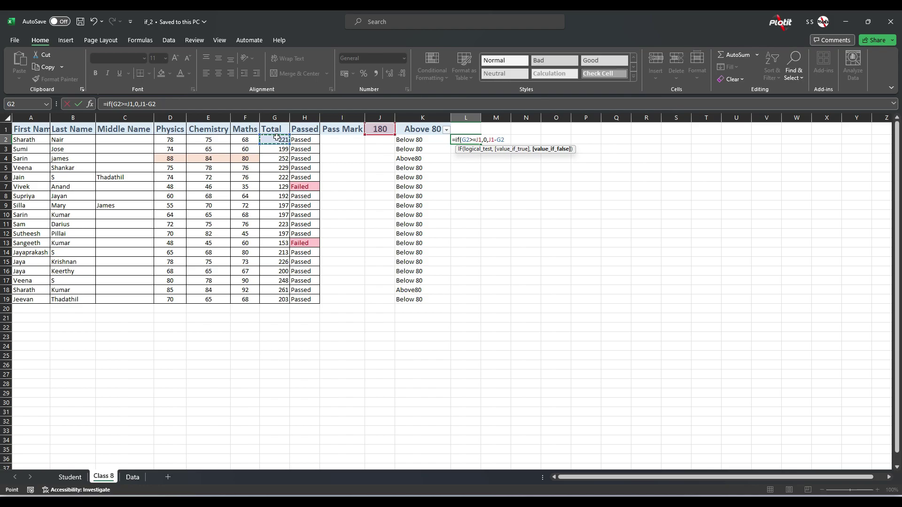
Close L2's formula and lock both J1 references with F4, giving =IF(G2>=$J$1,0,$J$1-G2)
text())
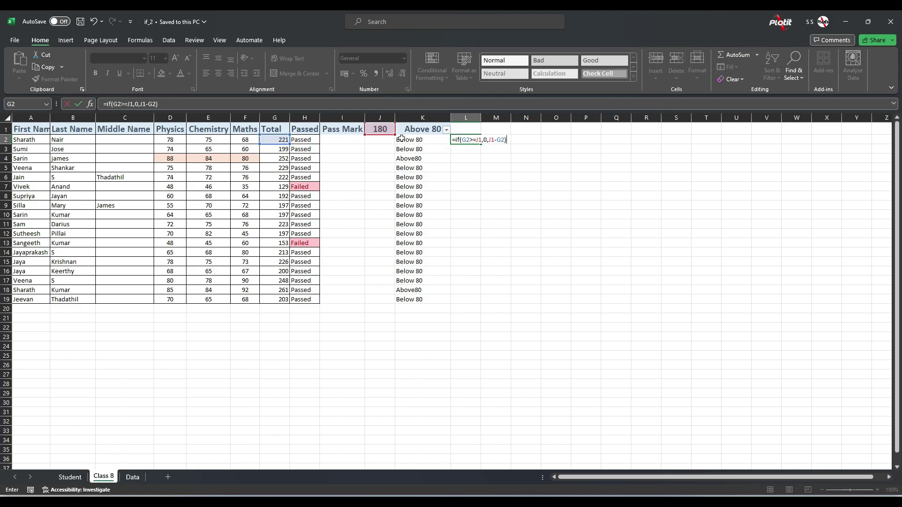
click(476, 139)
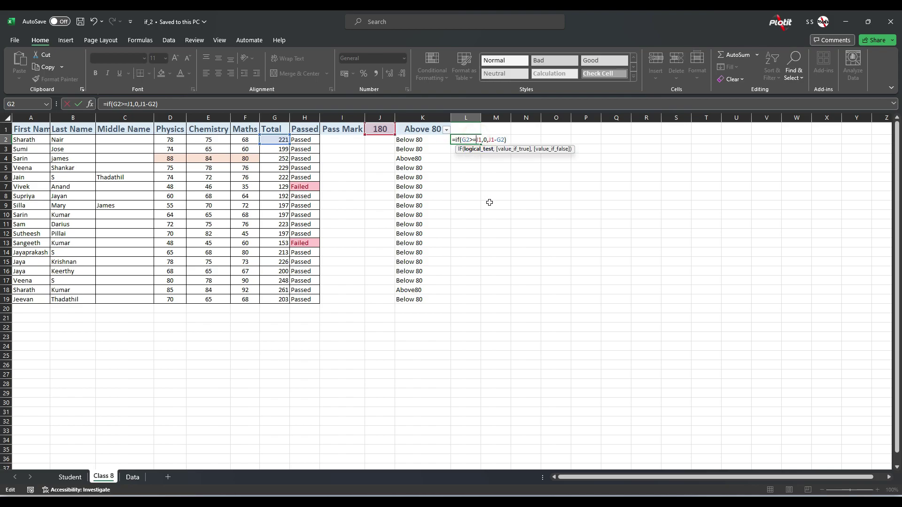
key(F4)
click(496, 139)
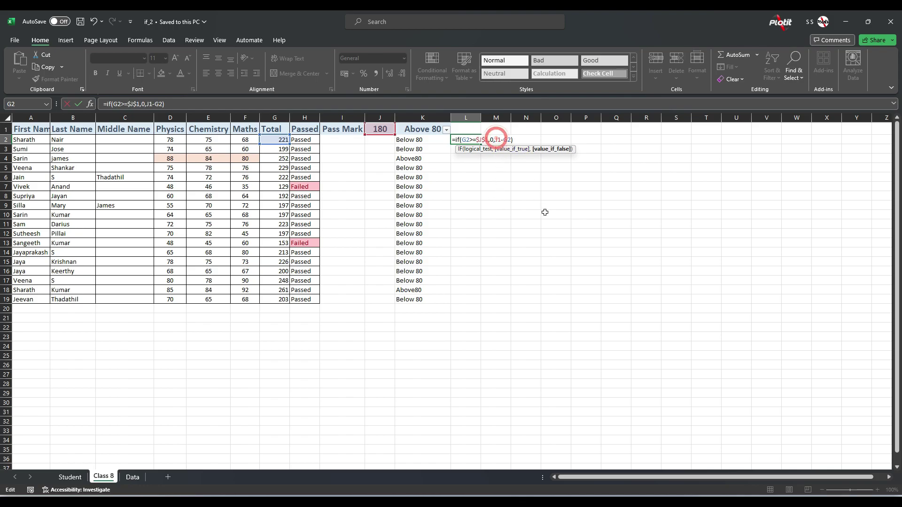
key(F4)
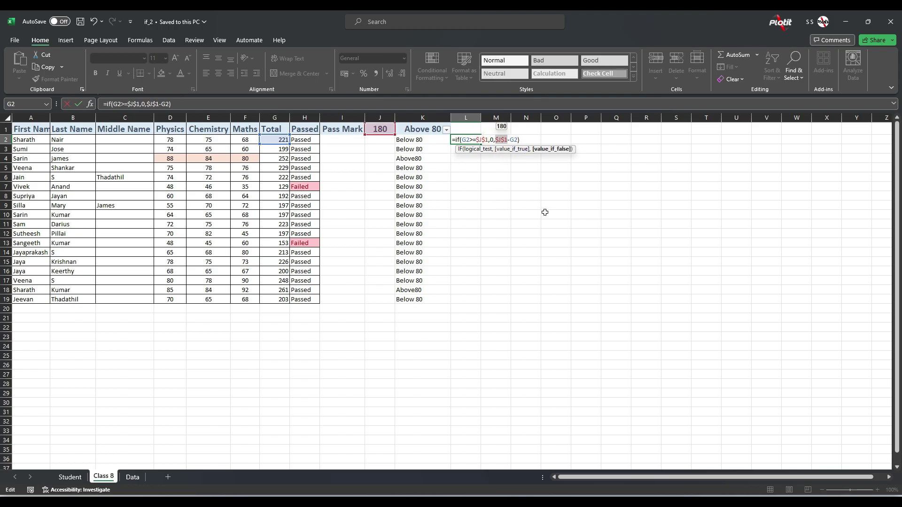
key(Return)
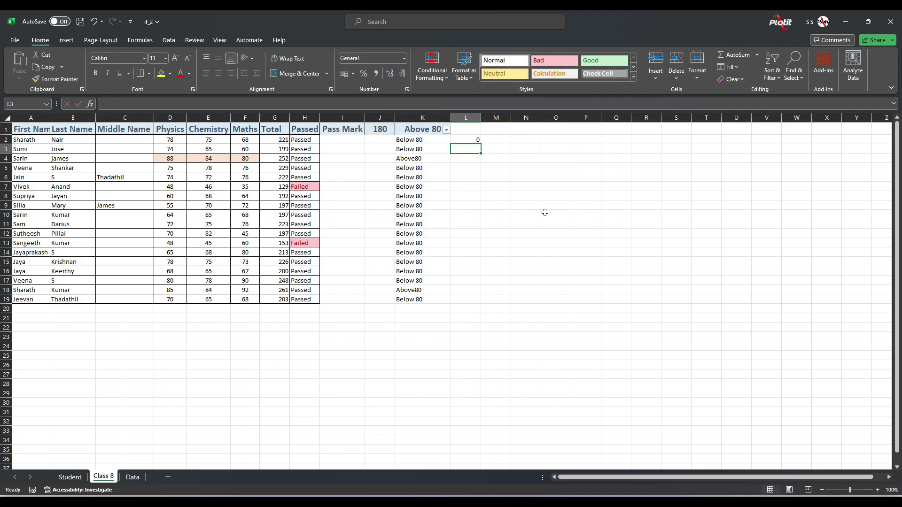
Fill the L2 shortfall formula down to L19
click(470, 139)
drag(480, 144, 476, 304)
click(476, 188)
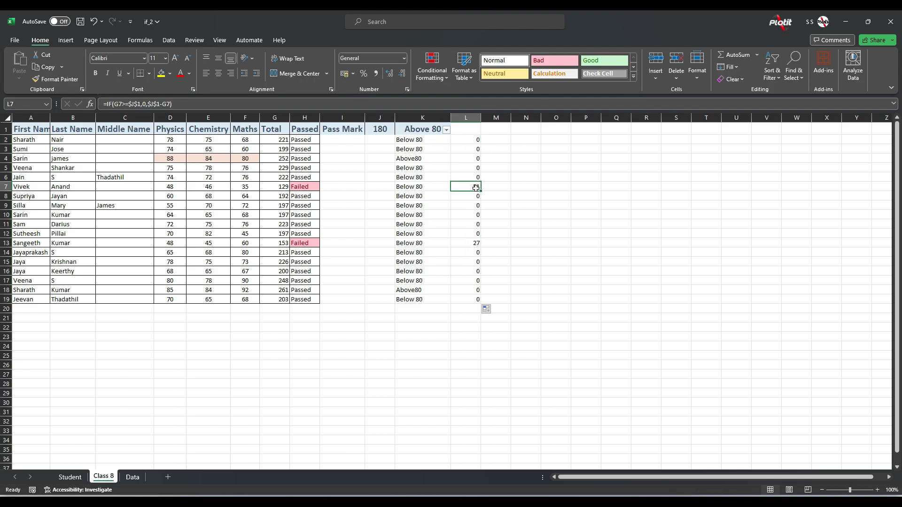
Check L7 (51 short) and L13 (27 short) against their totals, then review H2 and L2
click(475, 188)
key(Left)
key(Left)
key(Left)
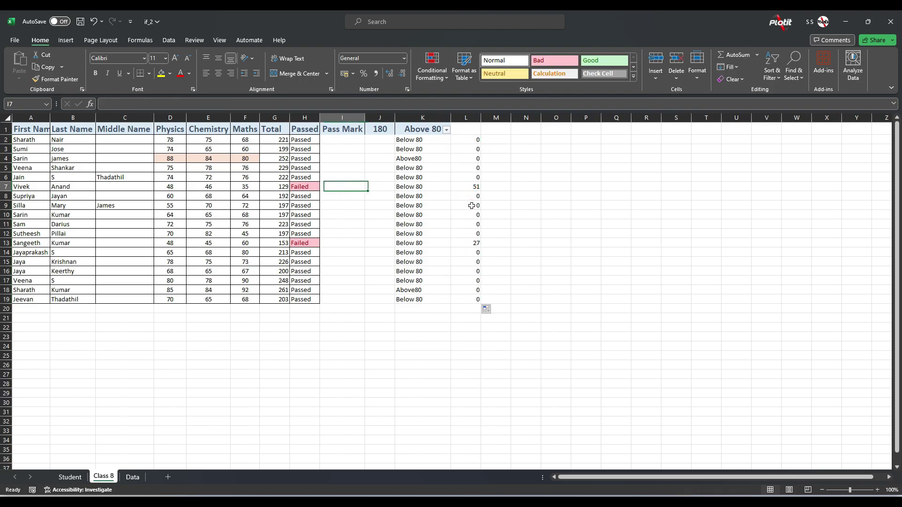
key(Left)
key(Left)
key(Right)
key(Right)
key(Right)
key(Right)
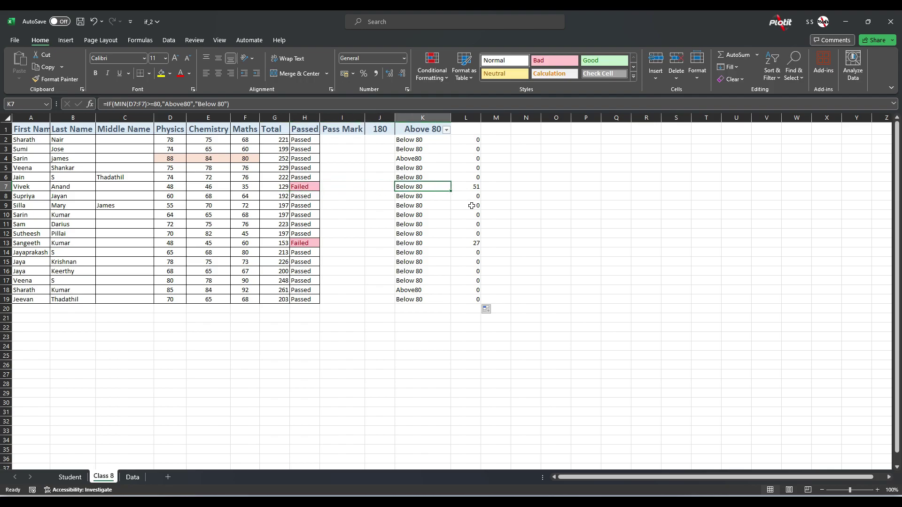
key(Right)
key(Down)
key(Down)
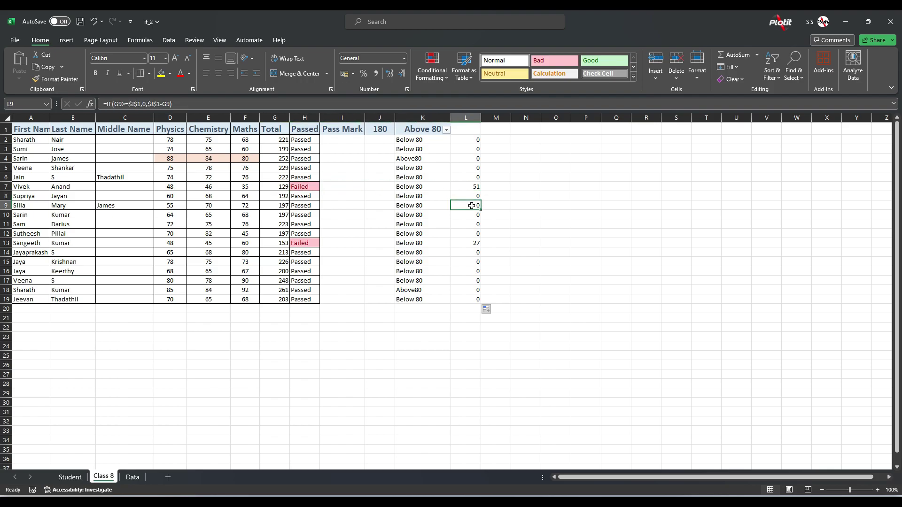
key(Down)
key(Down)
key(Down)
key(Down)
key(Down)
key(Up)
key(Left)
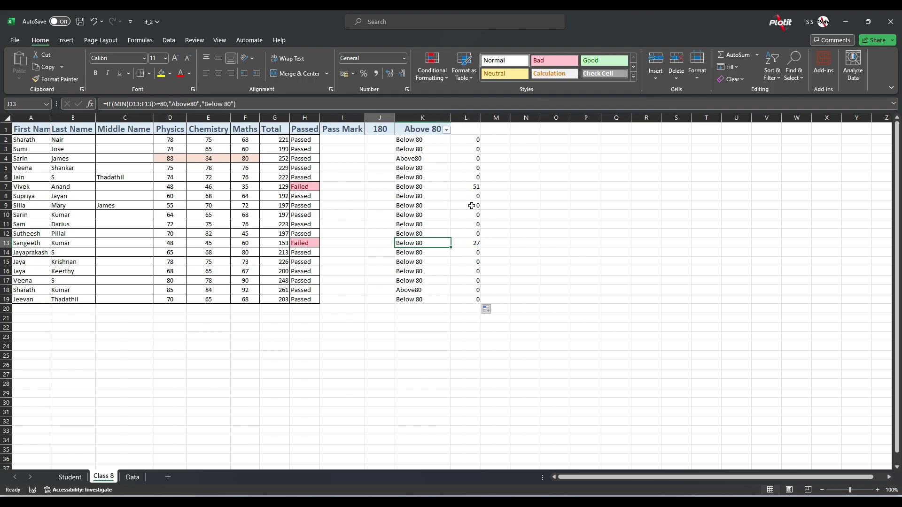
key(Left)
key(Left)
key(Left)
key(Left)
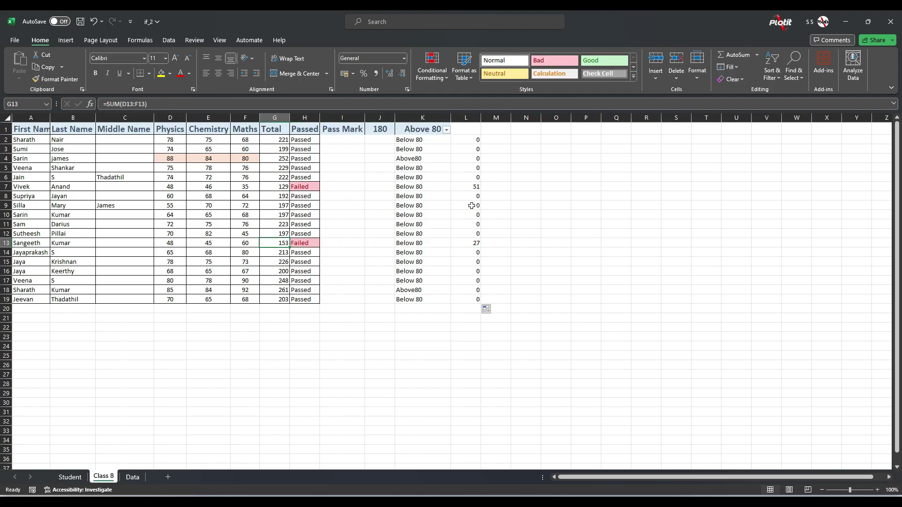
key(Right)
key(Right)
key(Right)
key(Right)
key(Right)
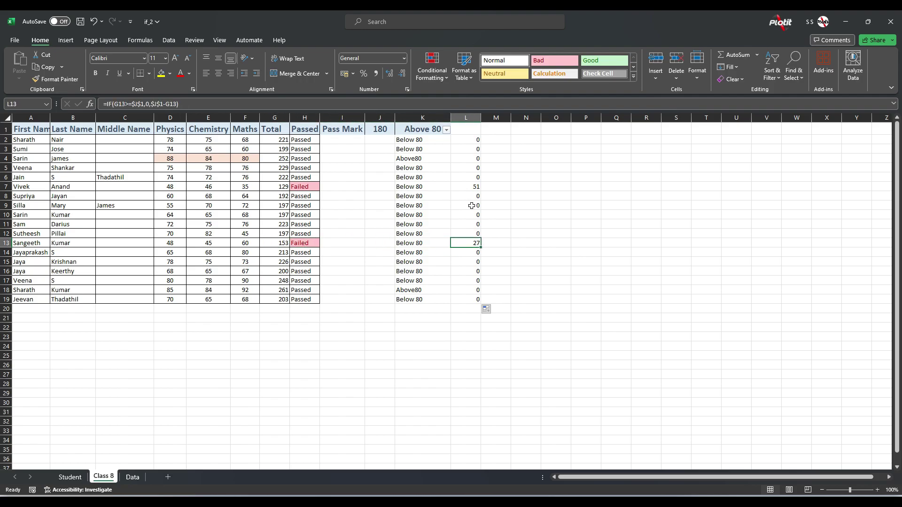
click(305, 139)
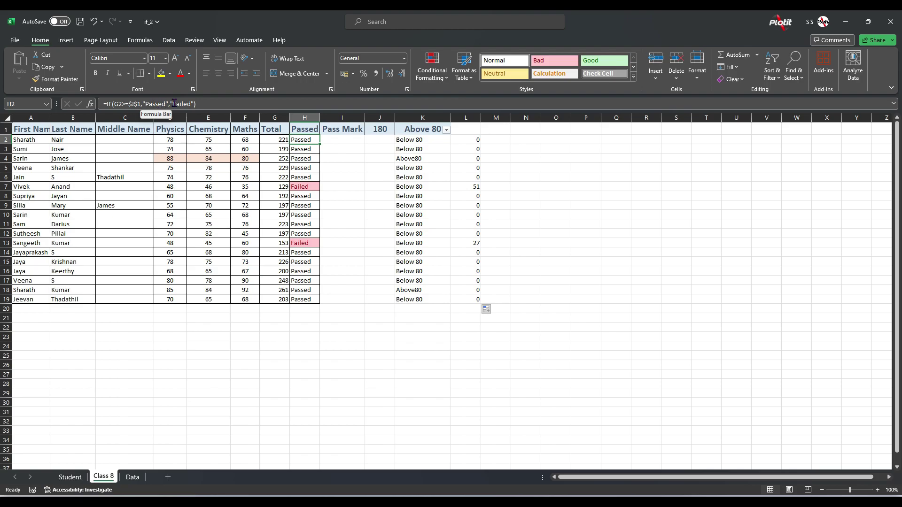
click(463, 139)
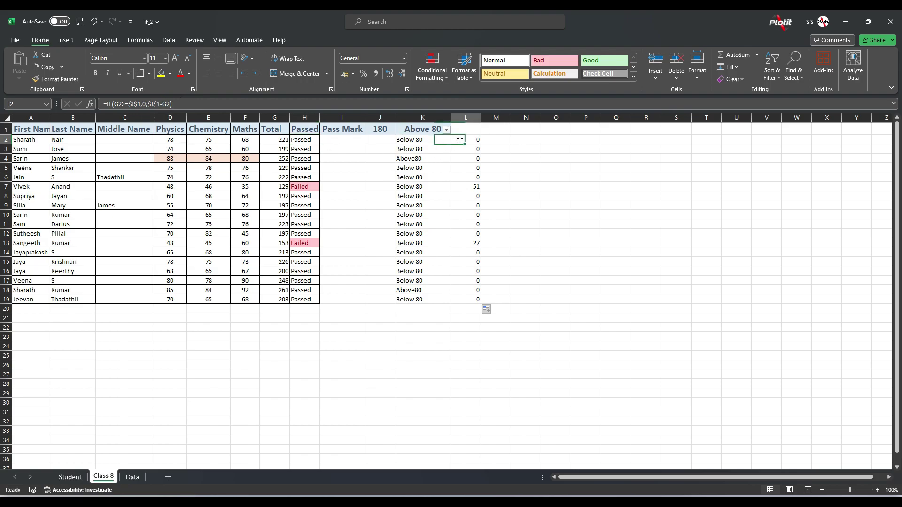